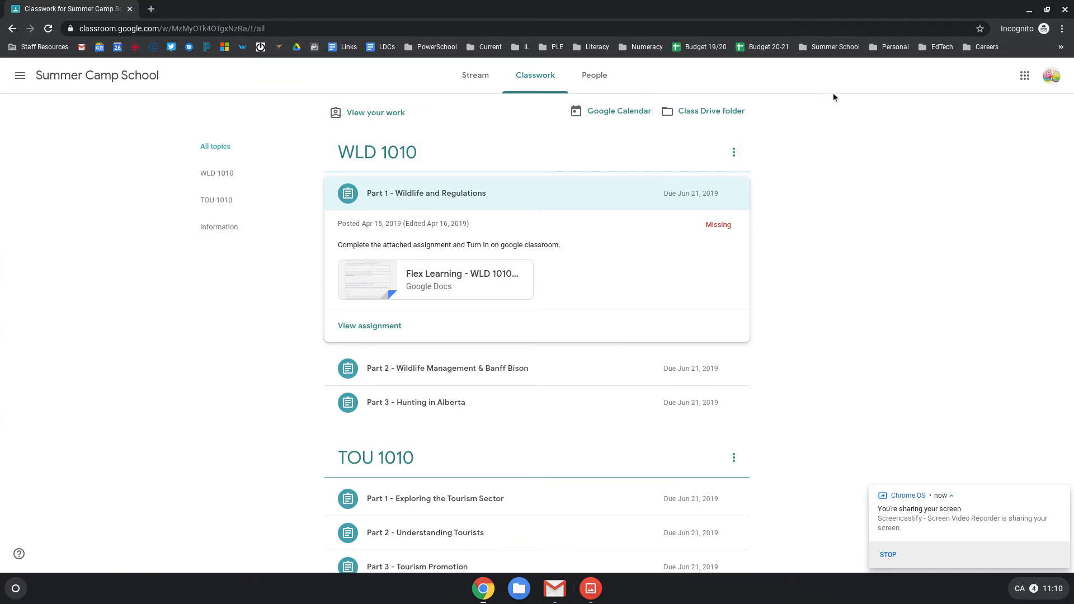
Enter "Work WORK" as the answer to question 1 in the attached Part 1 document and turn in the assignment
click(462, 274)
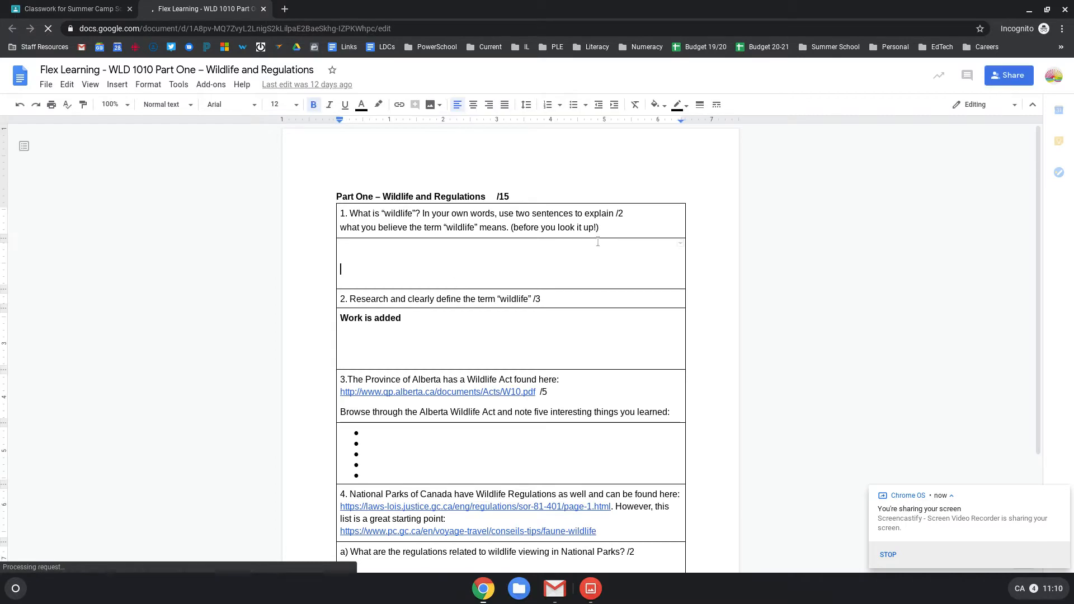
text(Work WORK)
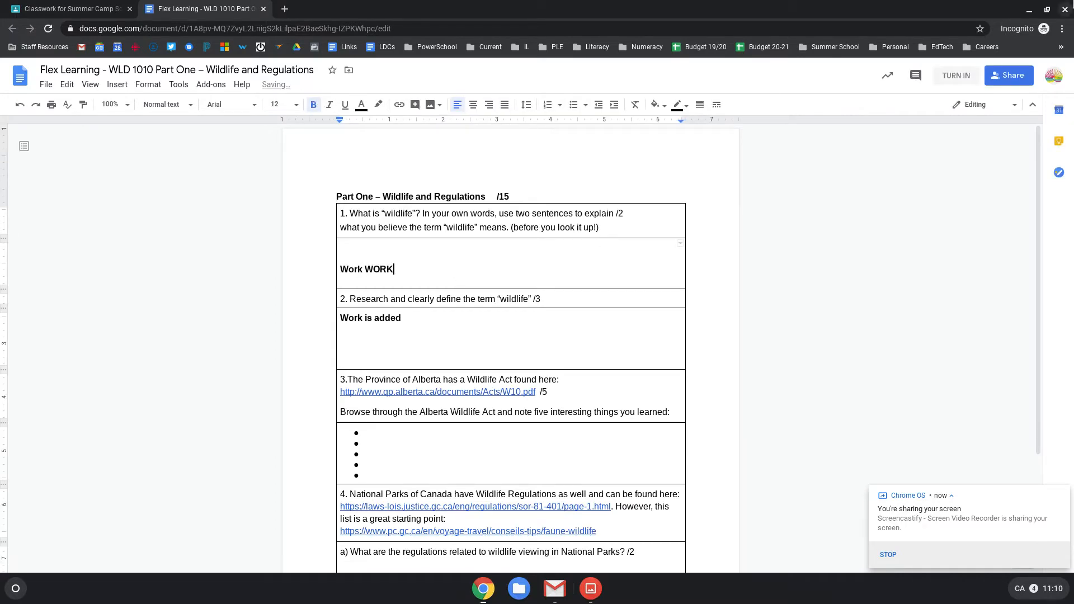
click(973, 127)
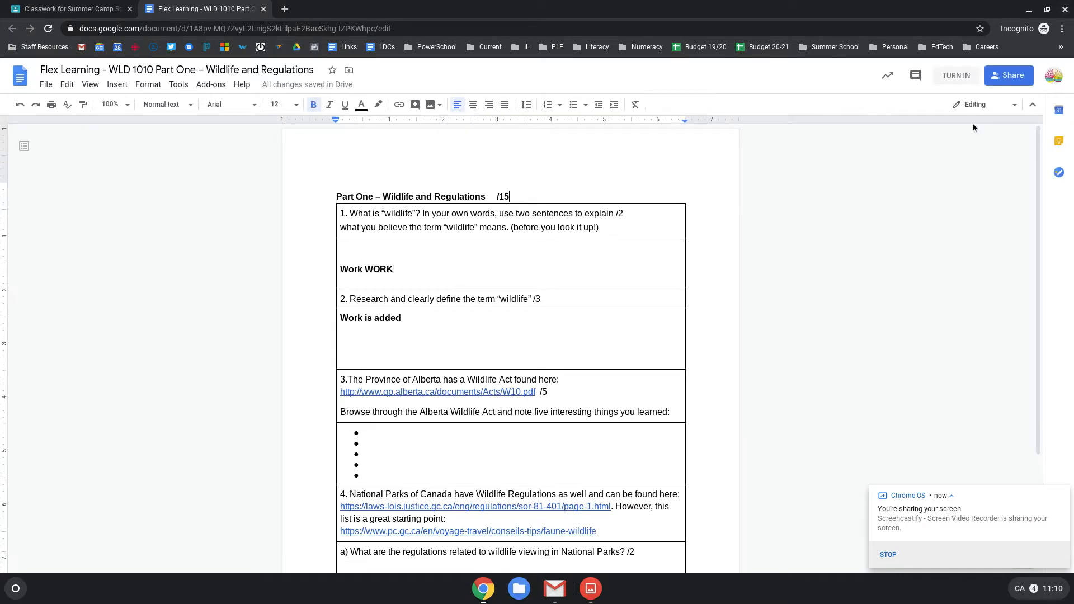
click(965, 82)
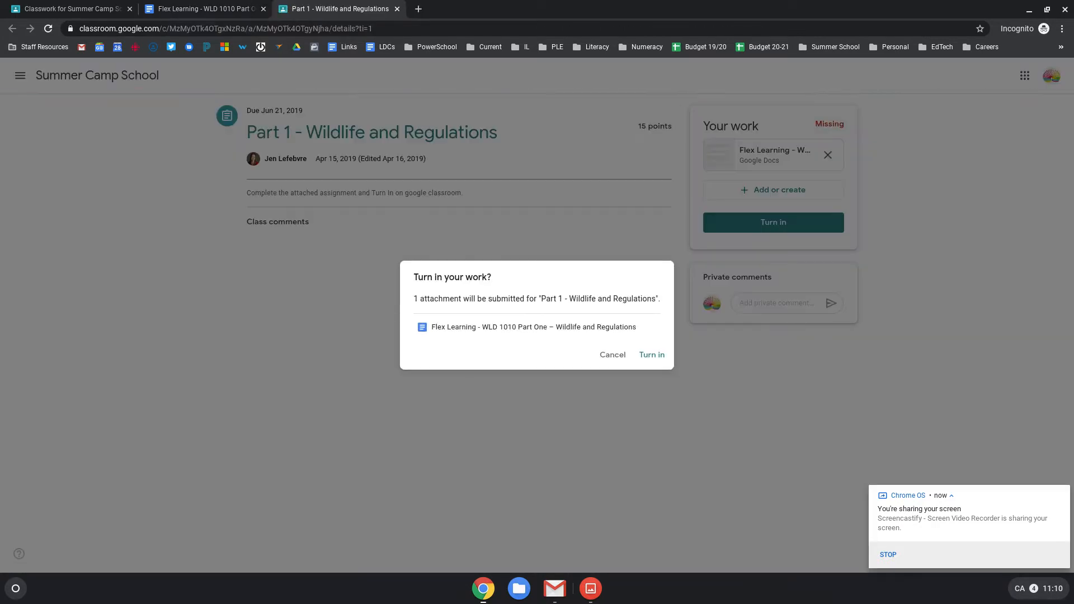
click(656, 363)
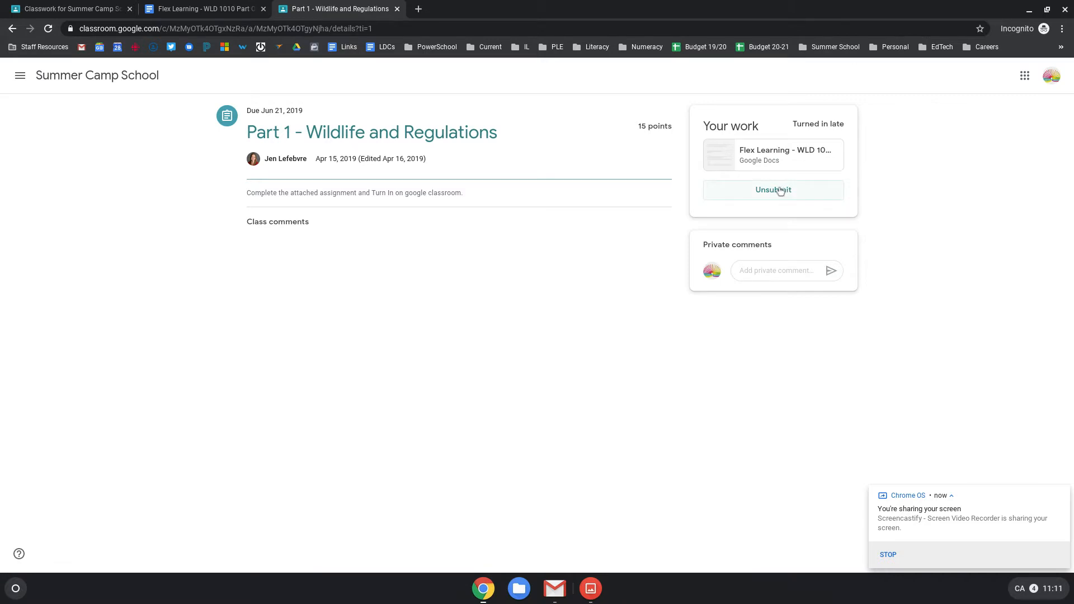
Switch to the teacher's Classroom window, refresh the classwork, and open the turned-in submission for Part 1 - Wildlife and Regulations
click(1030, 13)
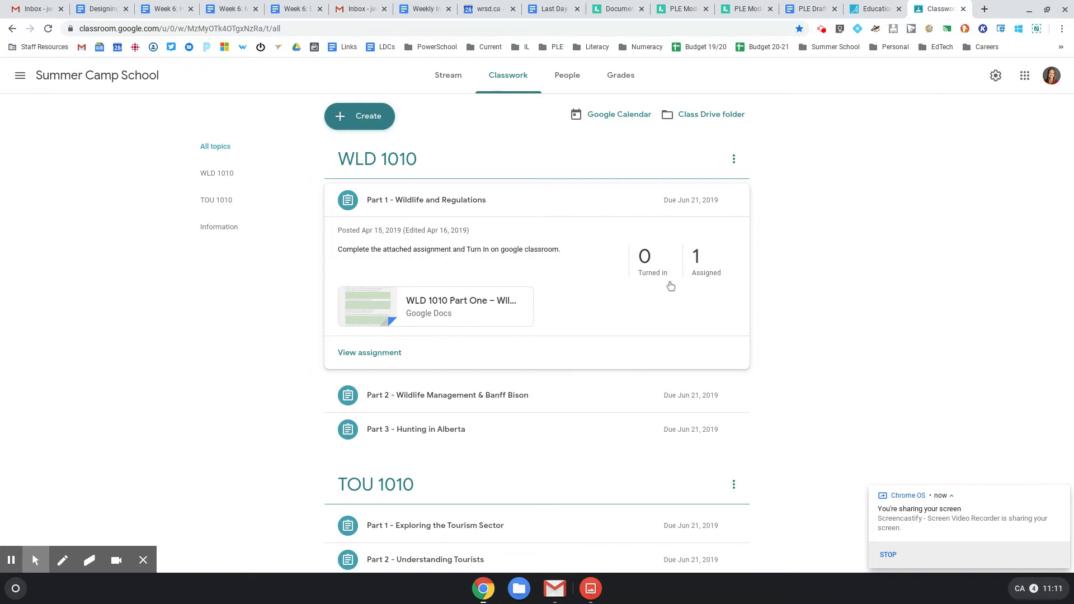
click(49, 30)
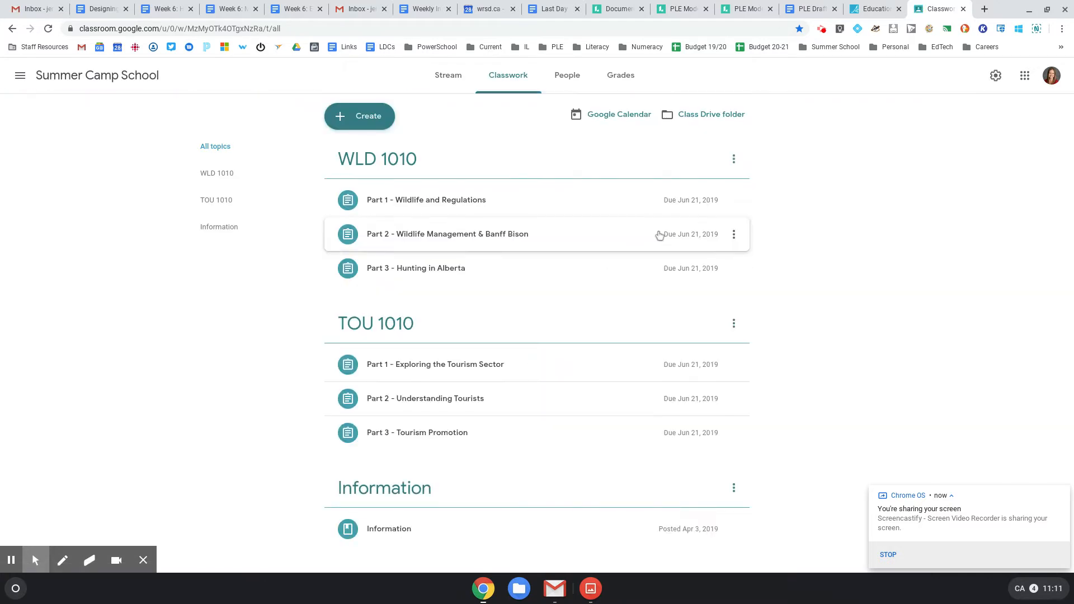
click(661, 205)
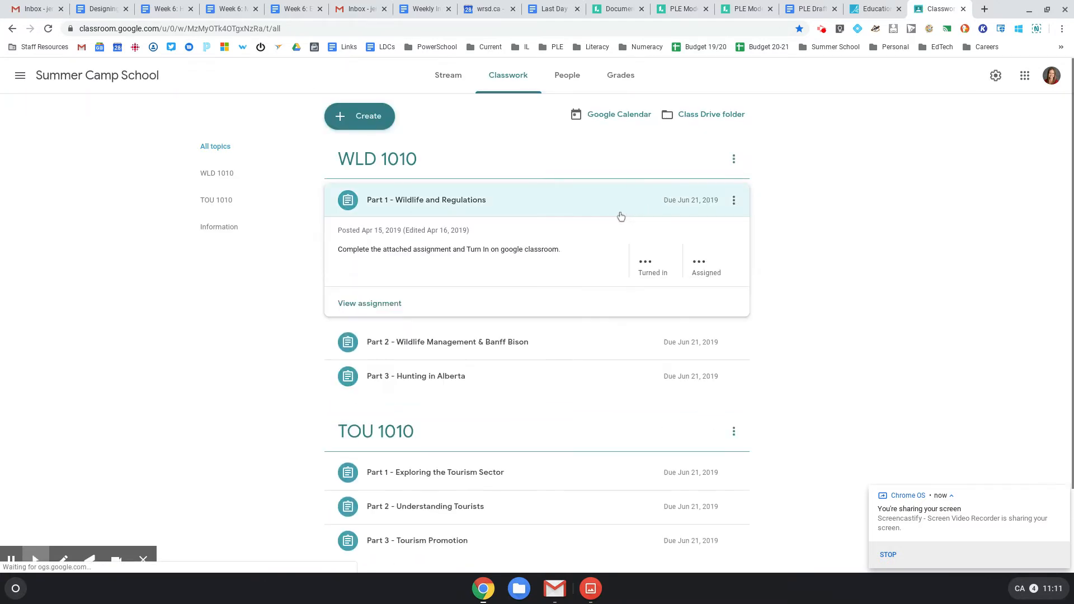
click(654, 271)
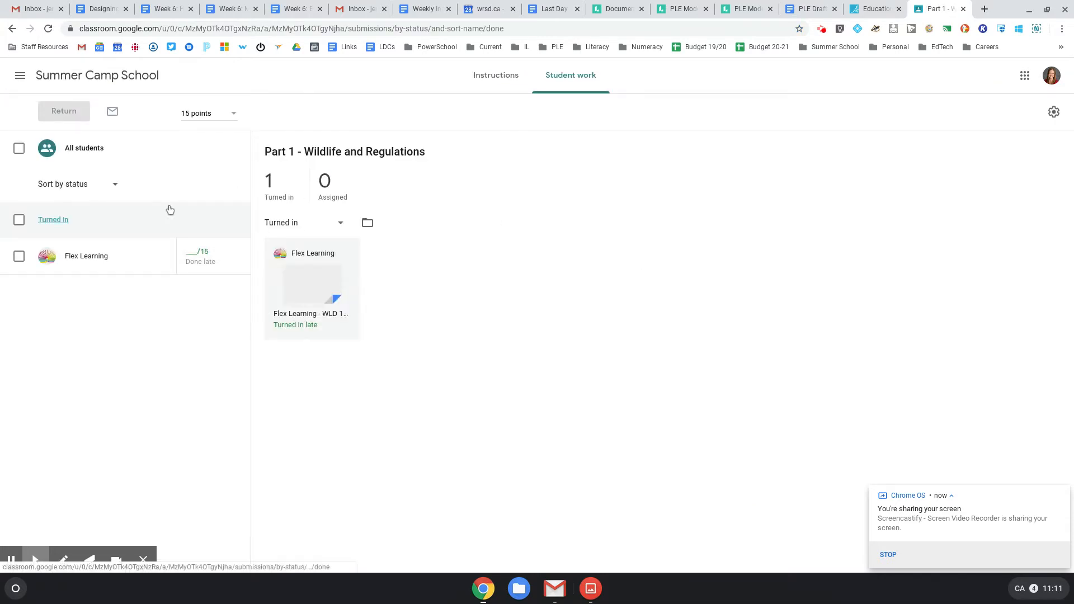
click(305, 282)
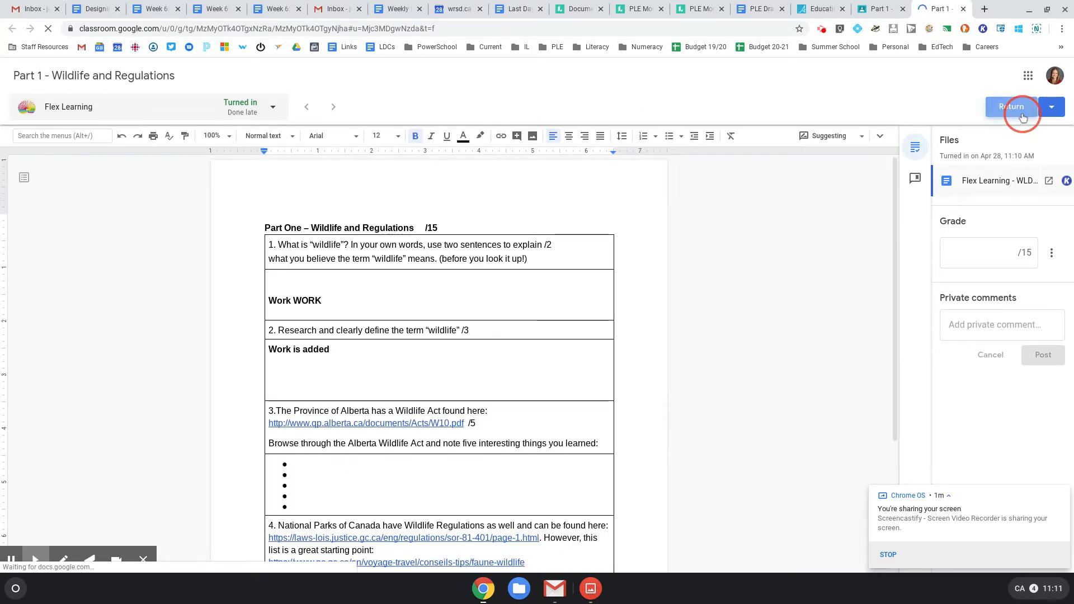
click(974, 329)
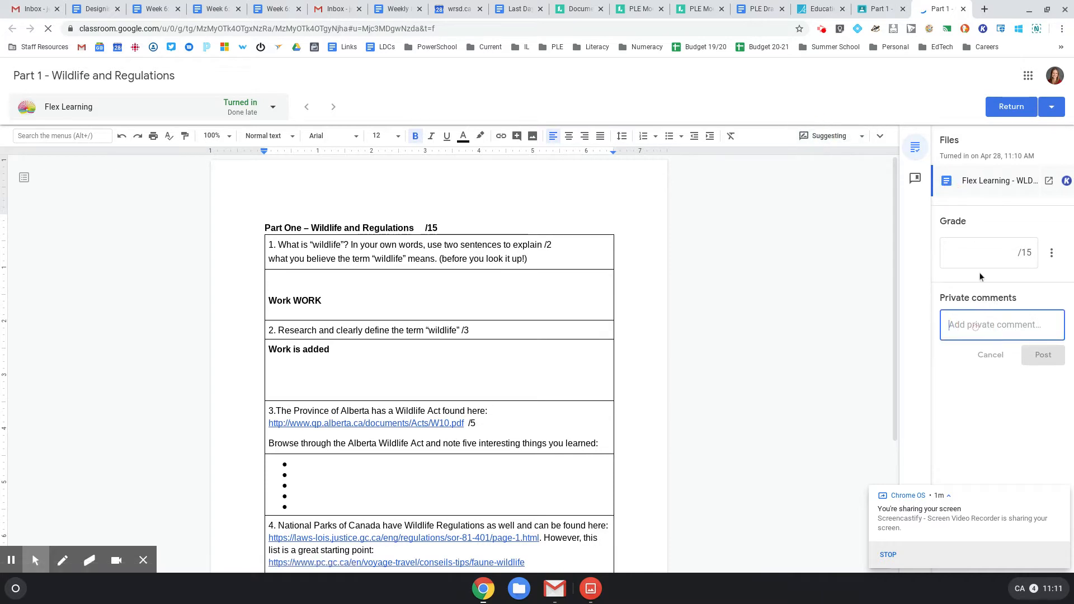
click(981, 252)
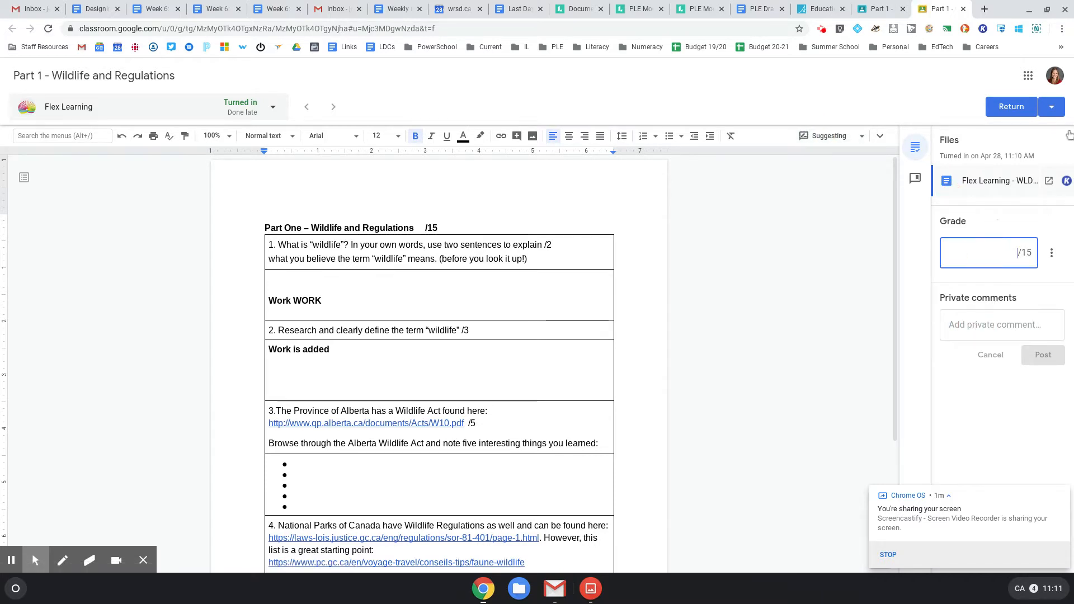
click(1051, 109)
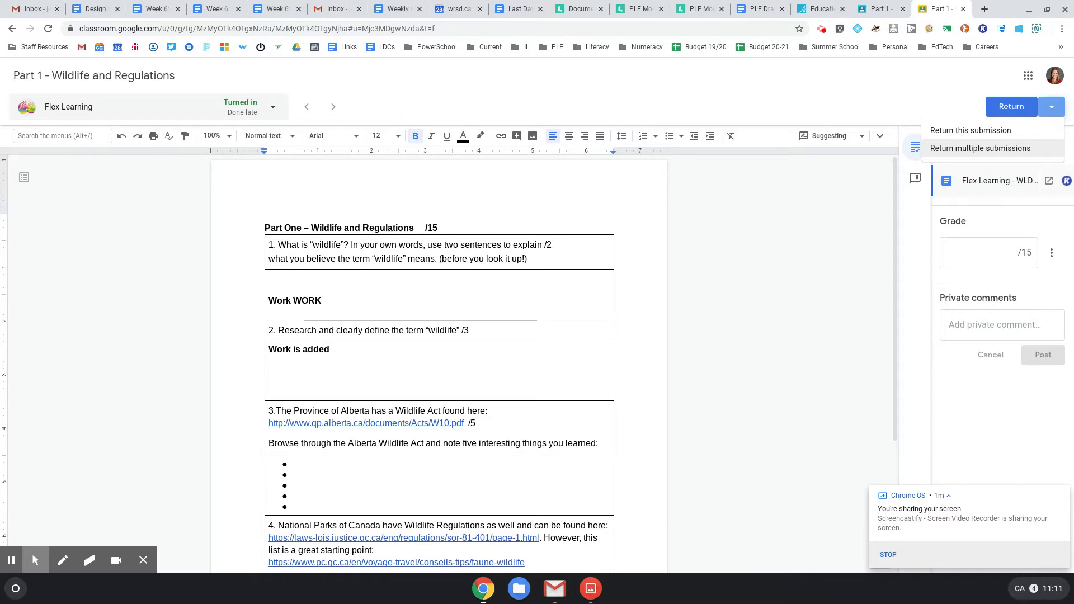
click(970, 322)
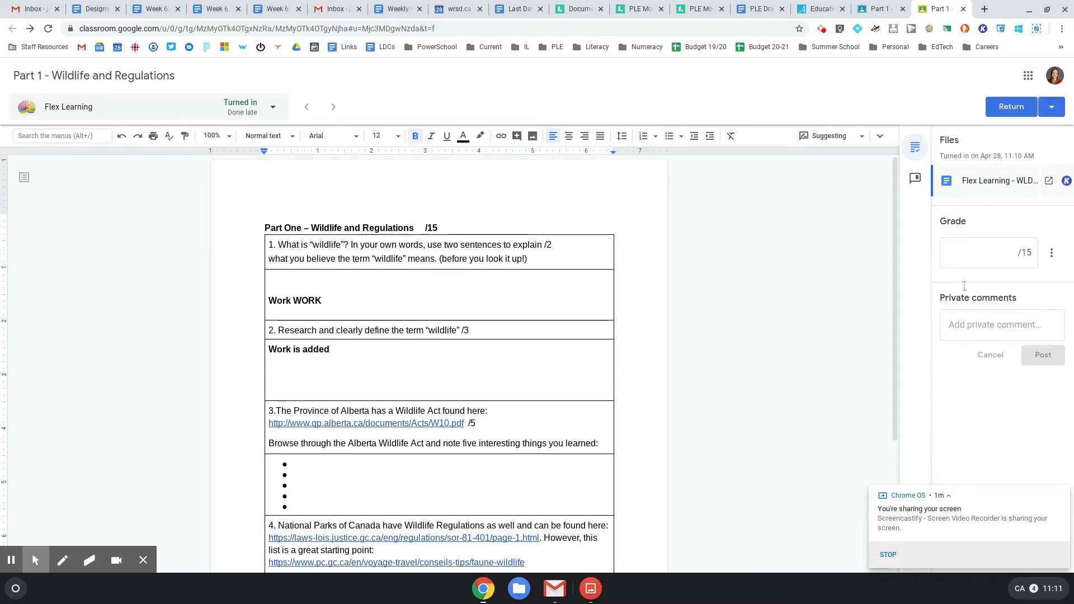
Post the private comment "REDO!!!" on the submission and return it to the student without a grade
click(980, 322)
text(REDO!!!)
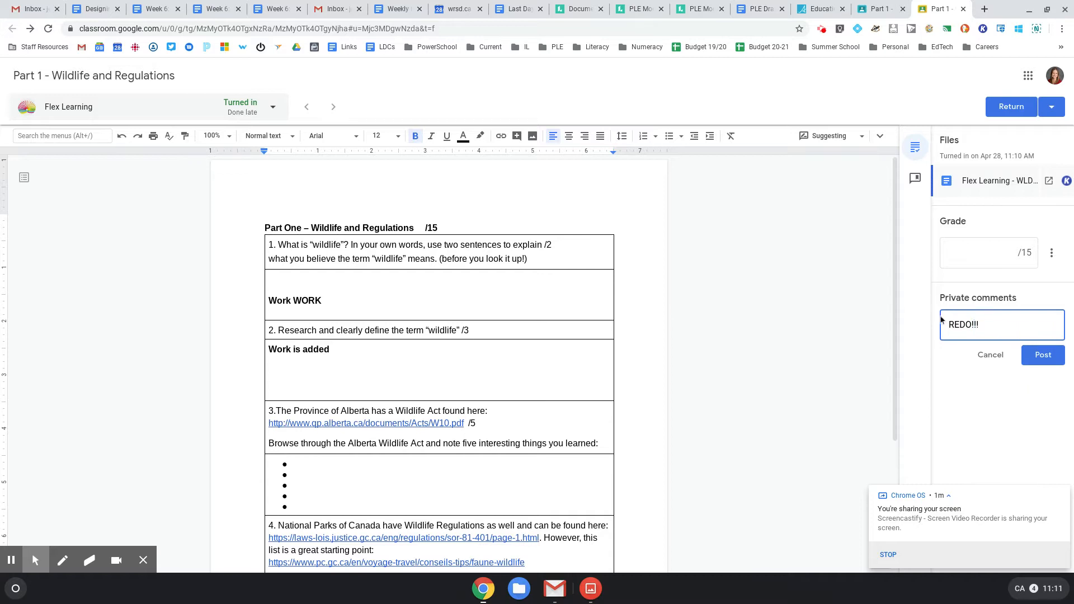
click(1042, 356)
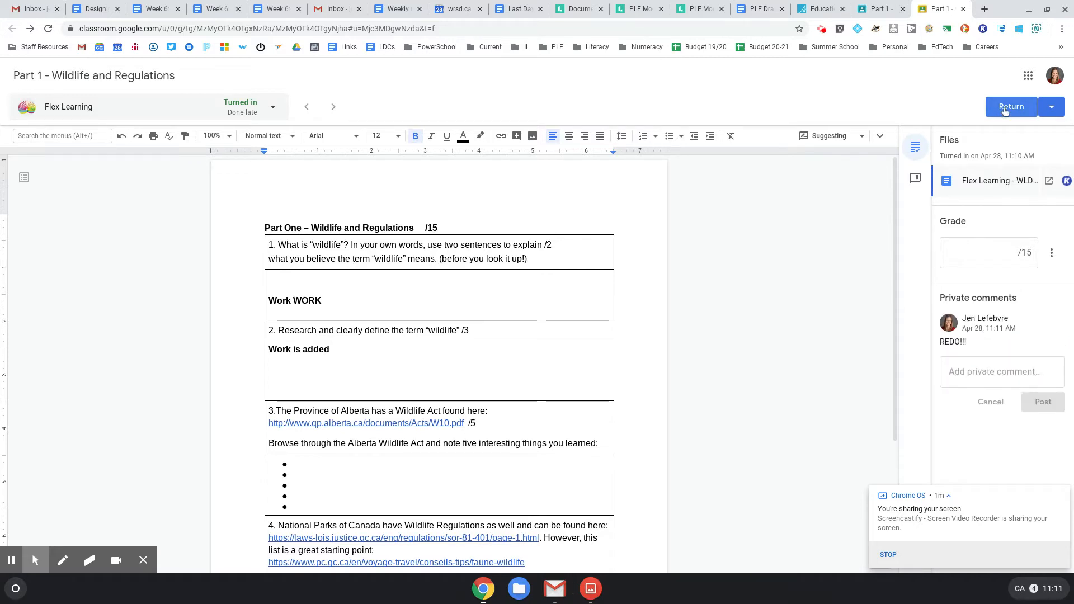
click(1012, 106)
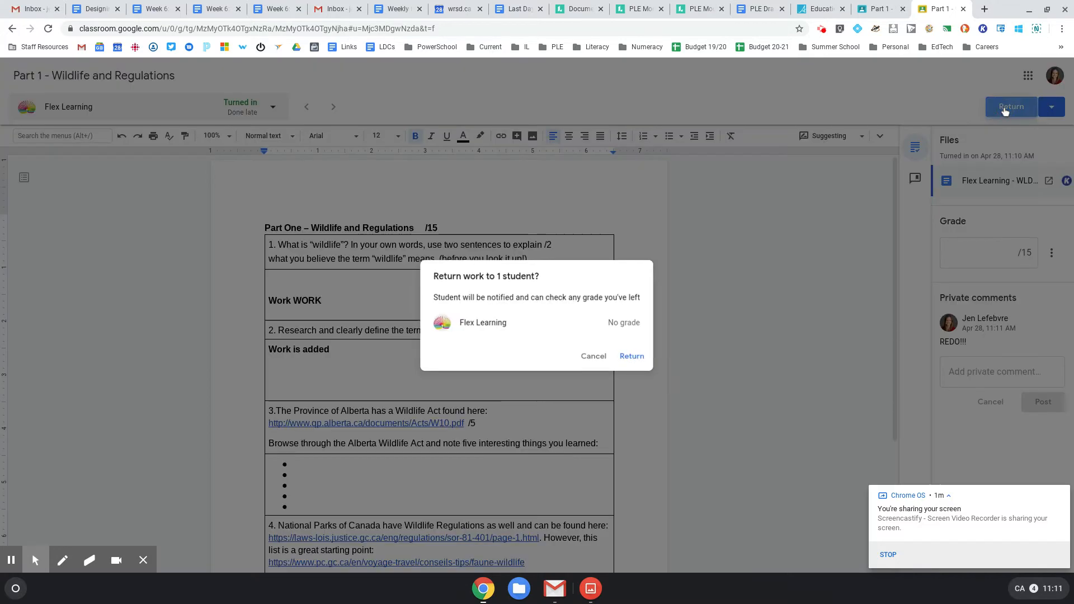
click(632, 356)
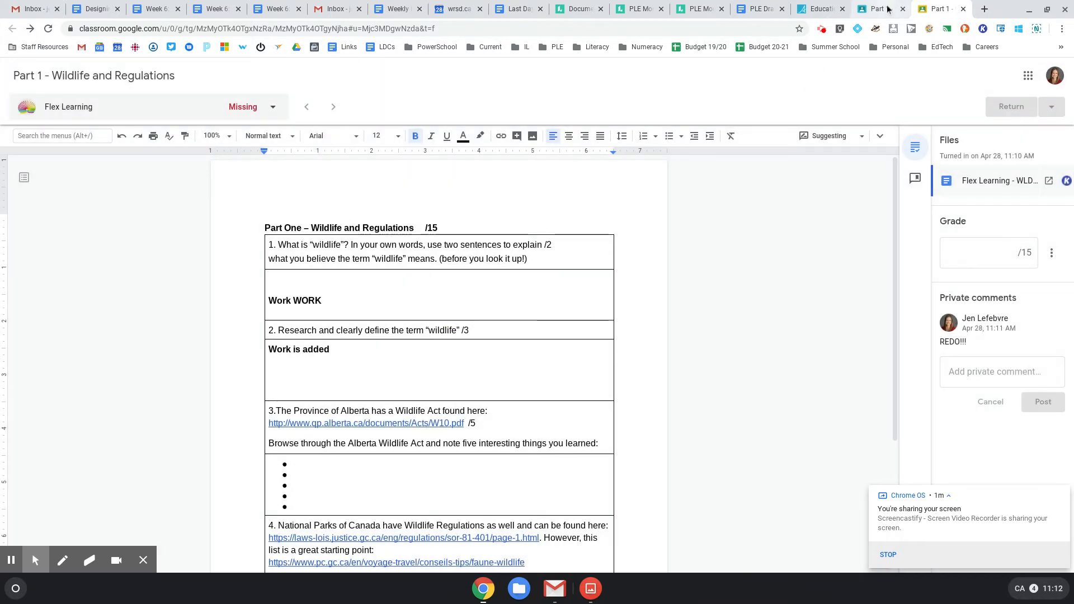
Refresh the teacher's student work page to check the returned submission, and switch back to the student's Classroom window
click(889, 9)
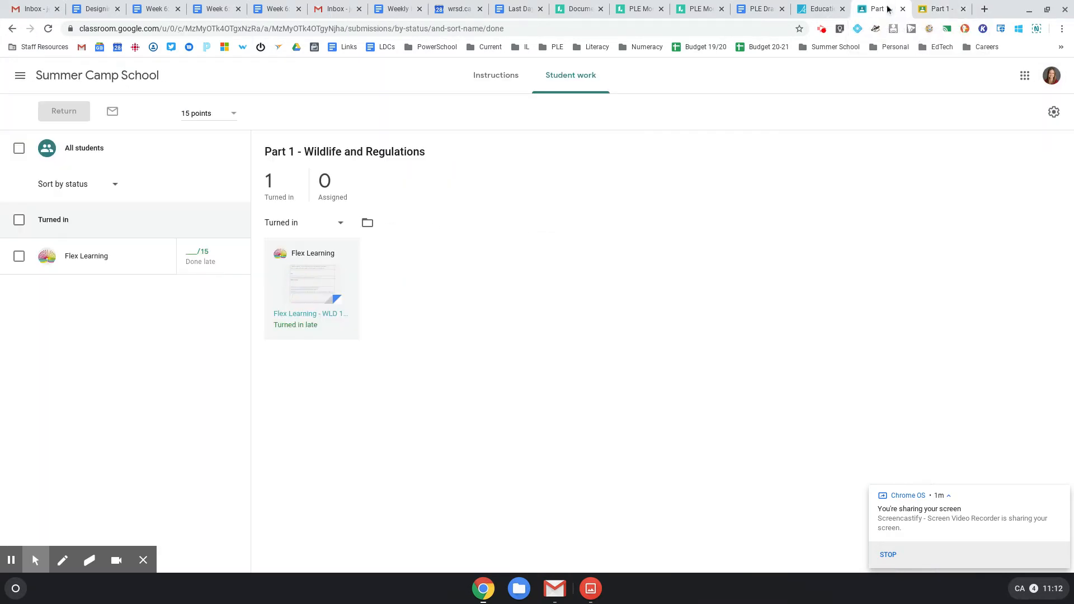
click(49, 29)
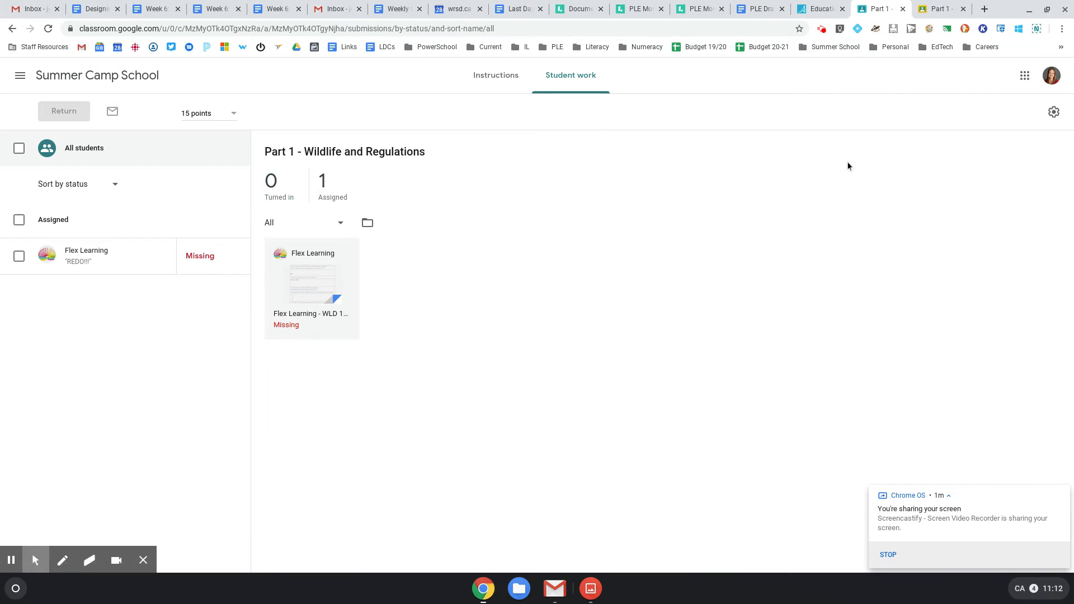
key(F5)
click(515, 316)
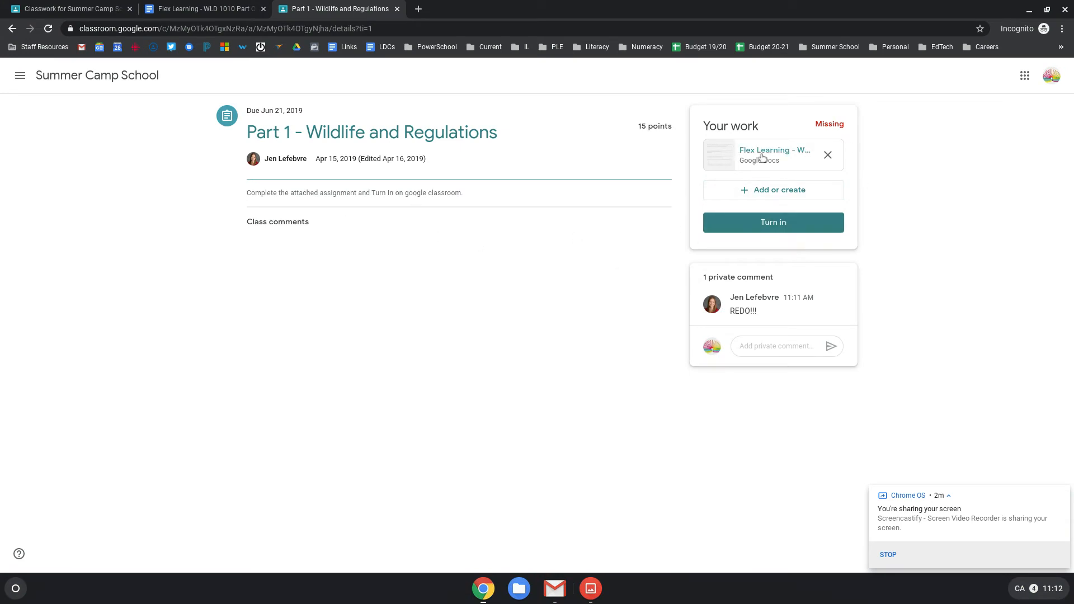
Create a new Docs attachment for the student's Part 1 assignment and enter "WORK" in it
click(783, 226)
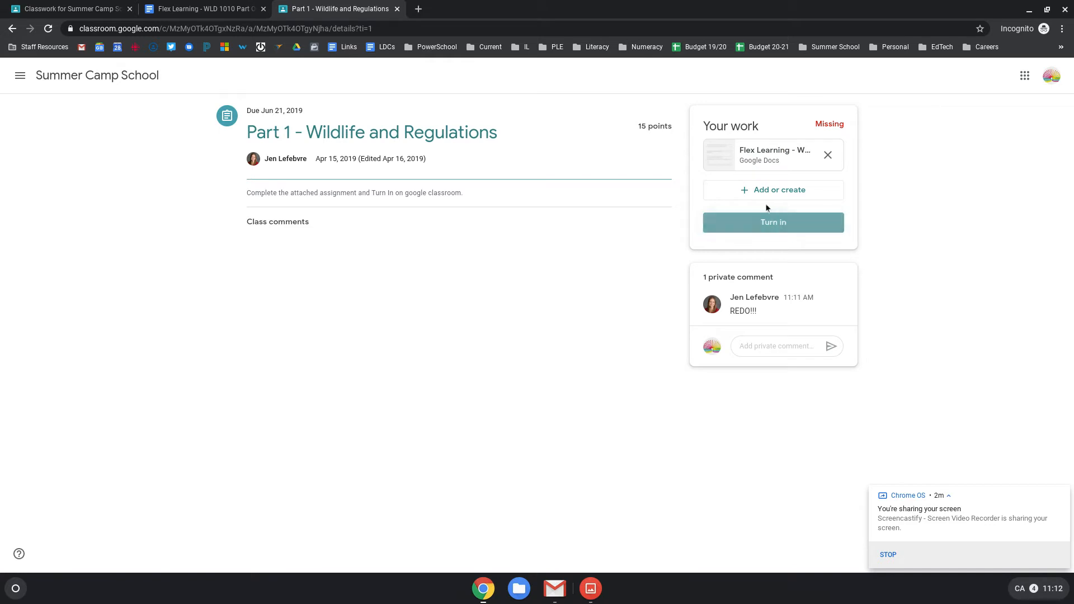
click(747, 189)
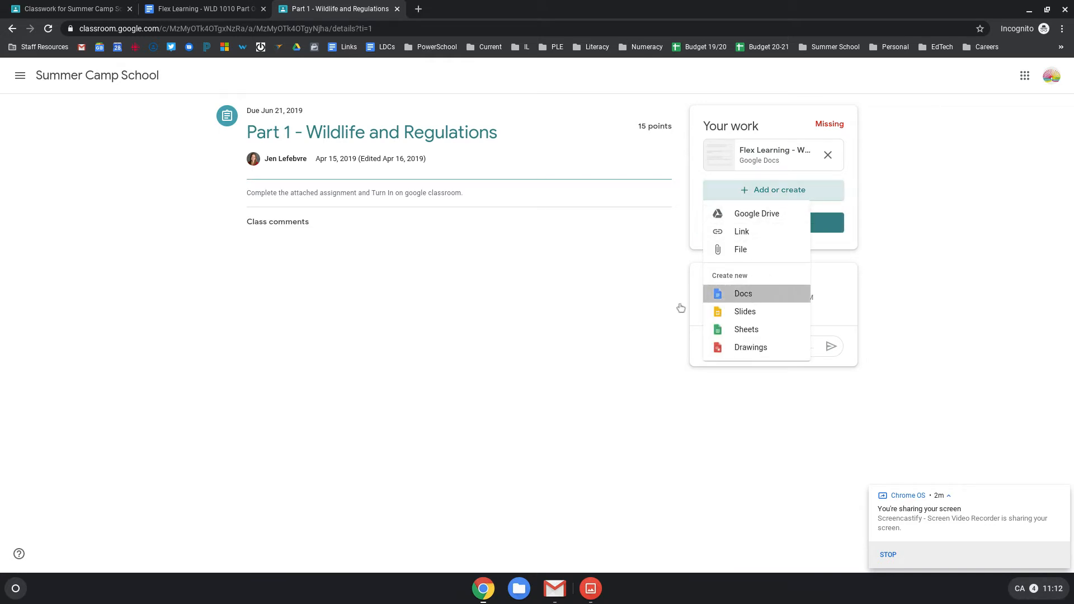
click(728, 294)
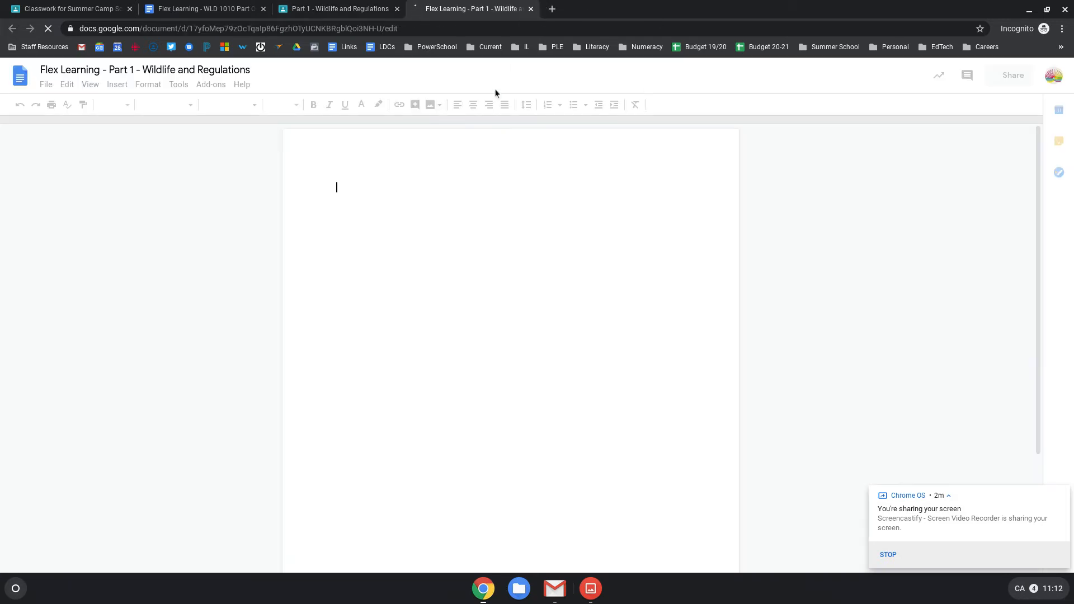
text(WORK)
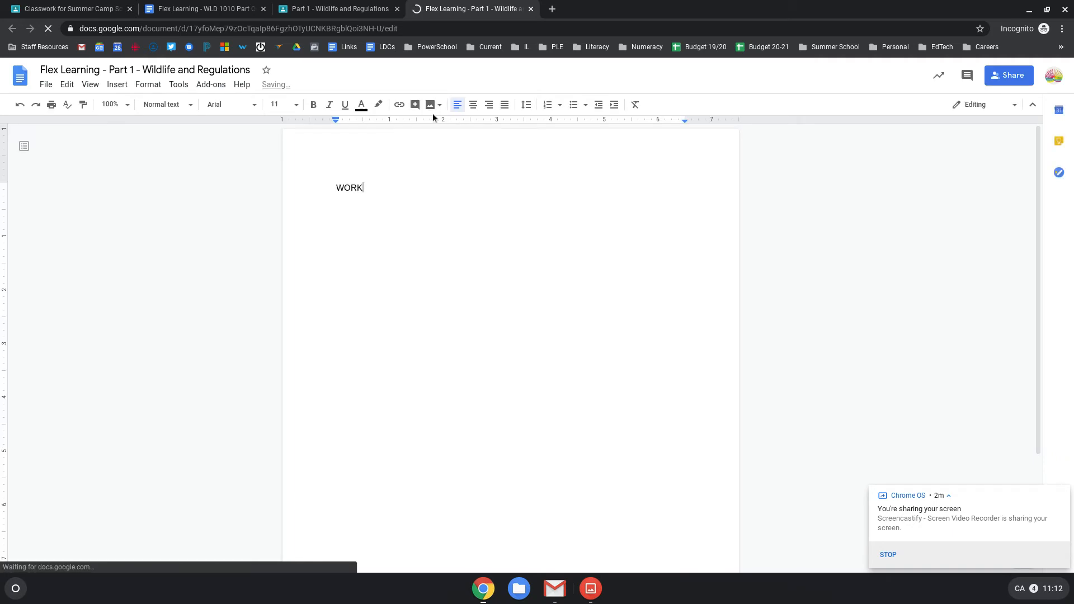
Post the private comment "DONE!" on the Part 1 assignment page and turn in the work with both attachments
click(343, 9)
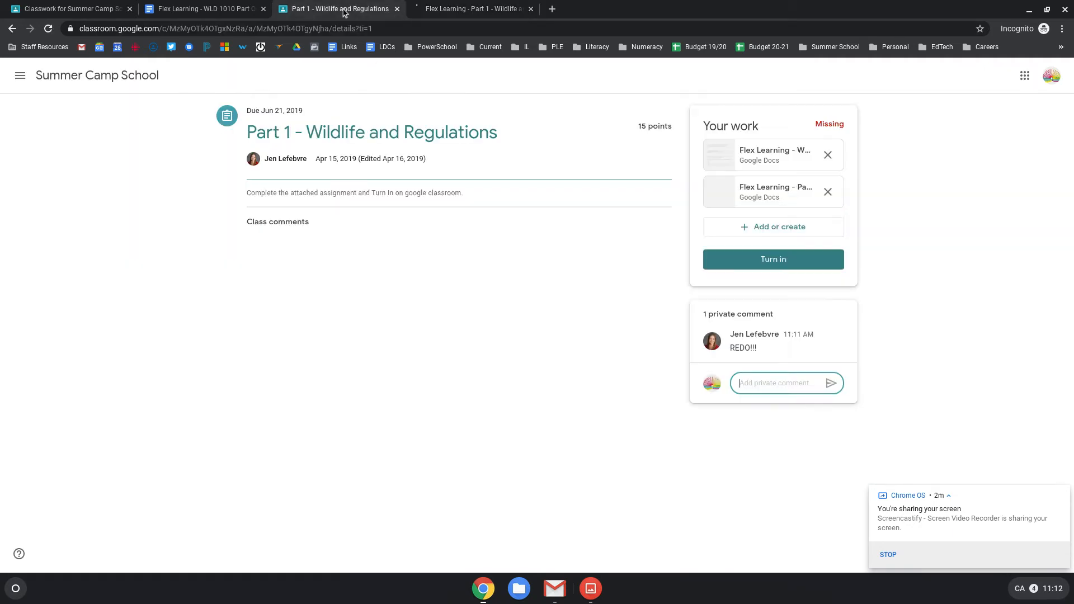
click(754, 377)
text(DONE!)
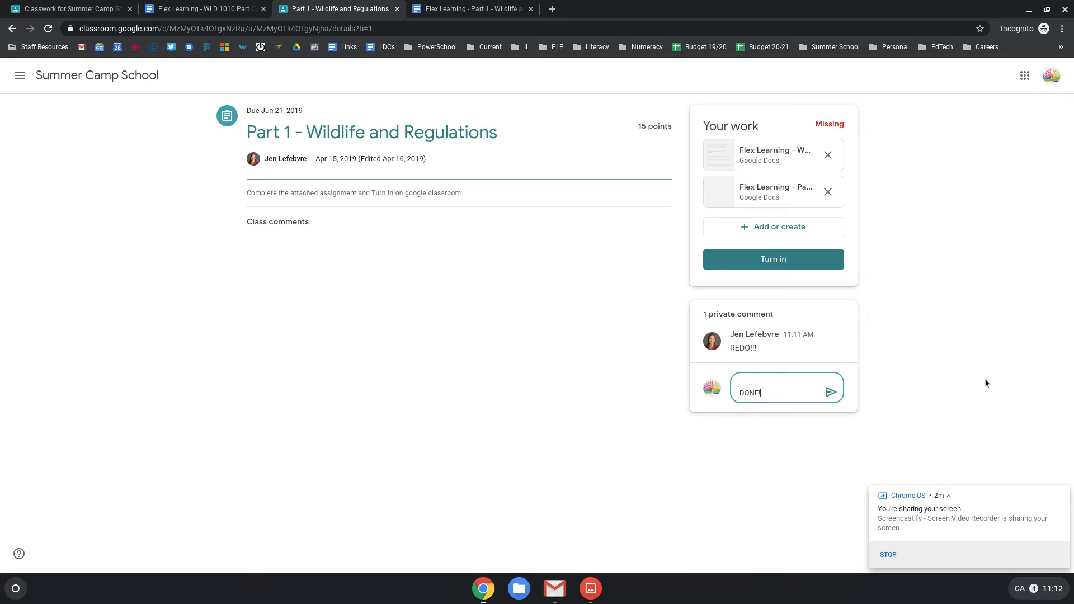
click(830, 392)
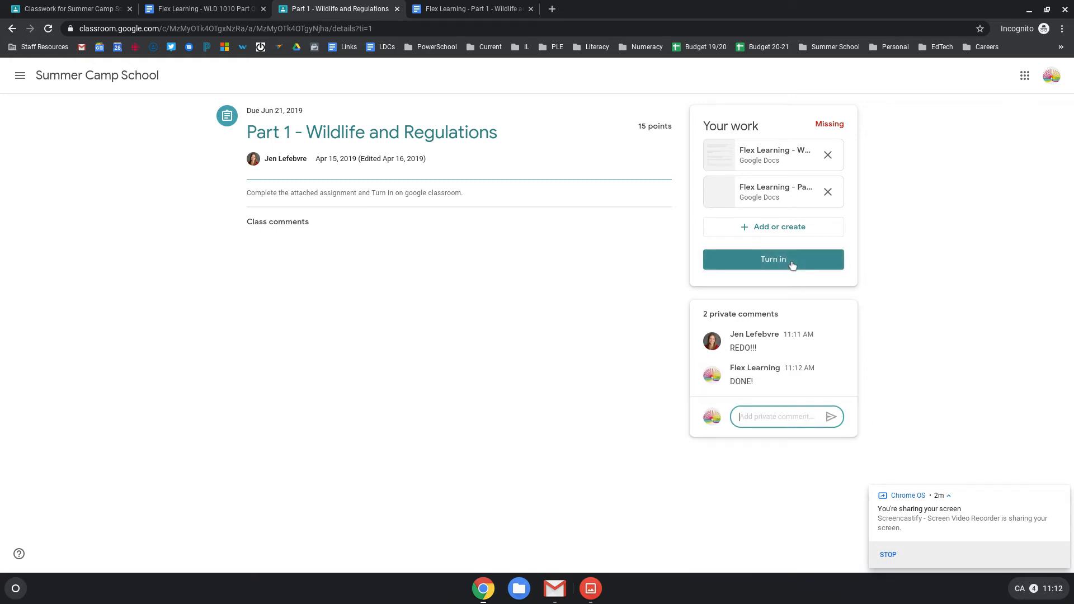
click(779, 261)
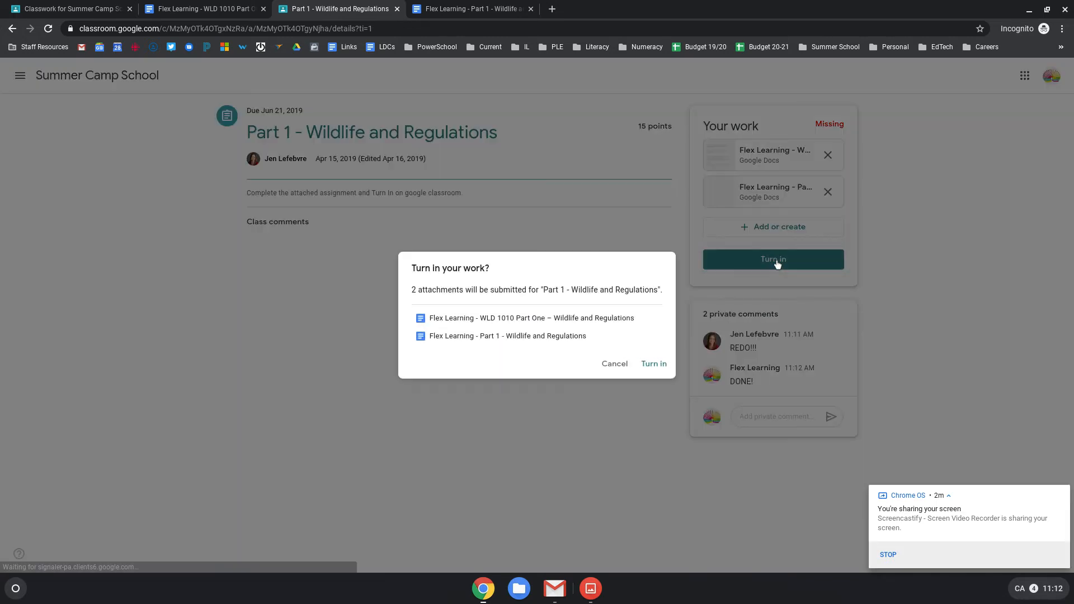
click(651, 364)
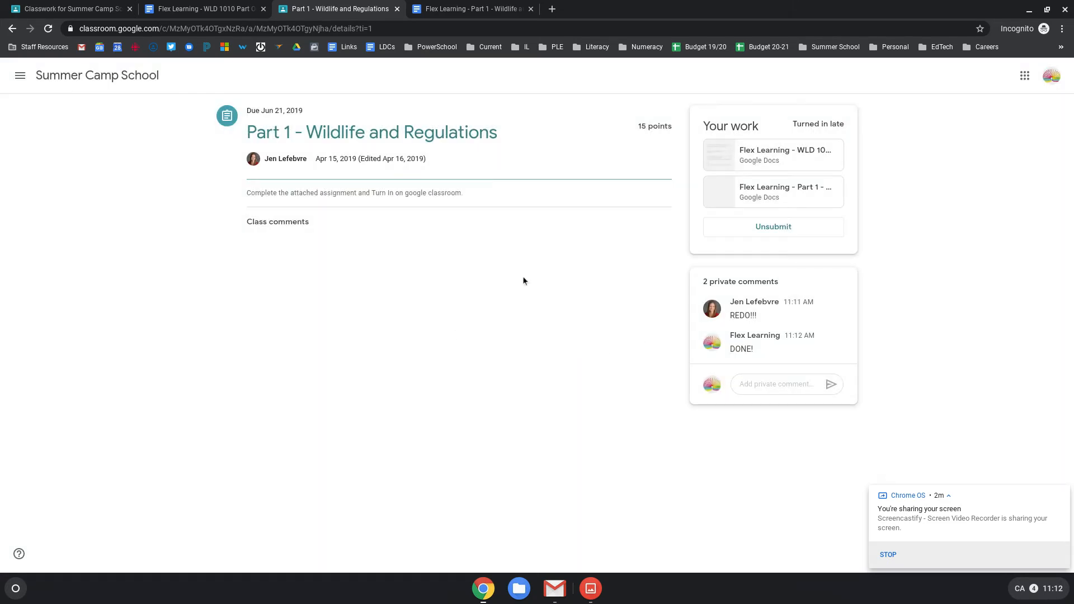
Switch to the teacher's window and refresh the student work page to check the resubmitted Part 1 assignment
key(F5)
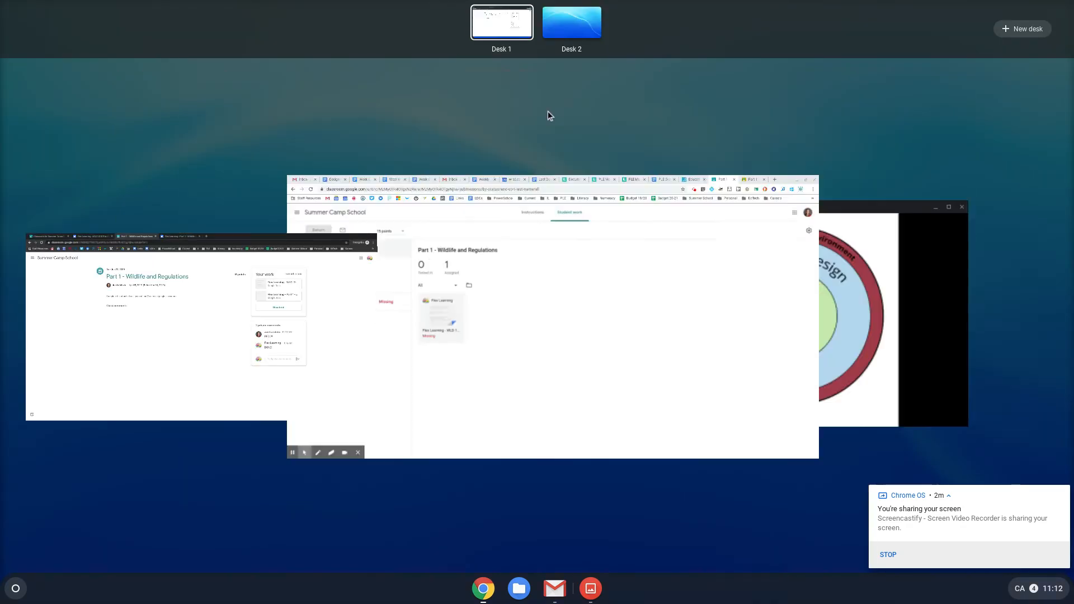
click(264, 320)
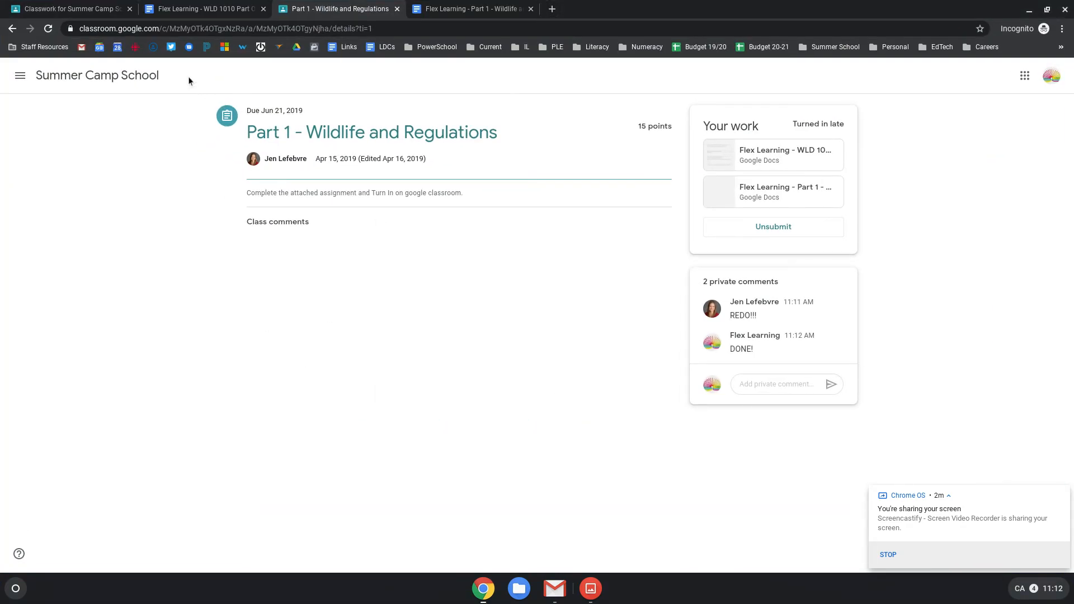
key(F5)
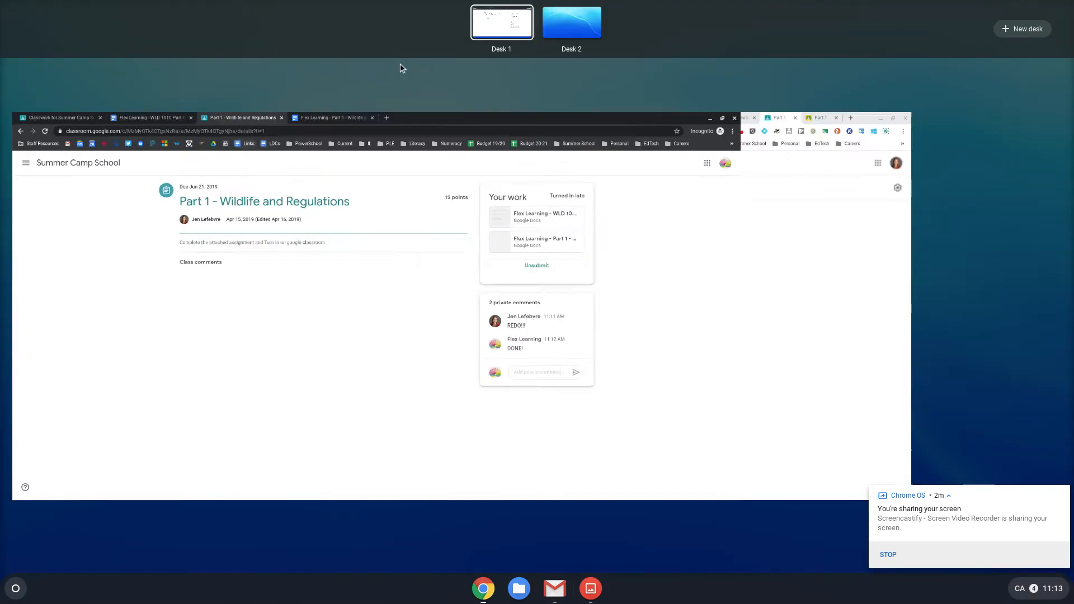
click(648, 337)
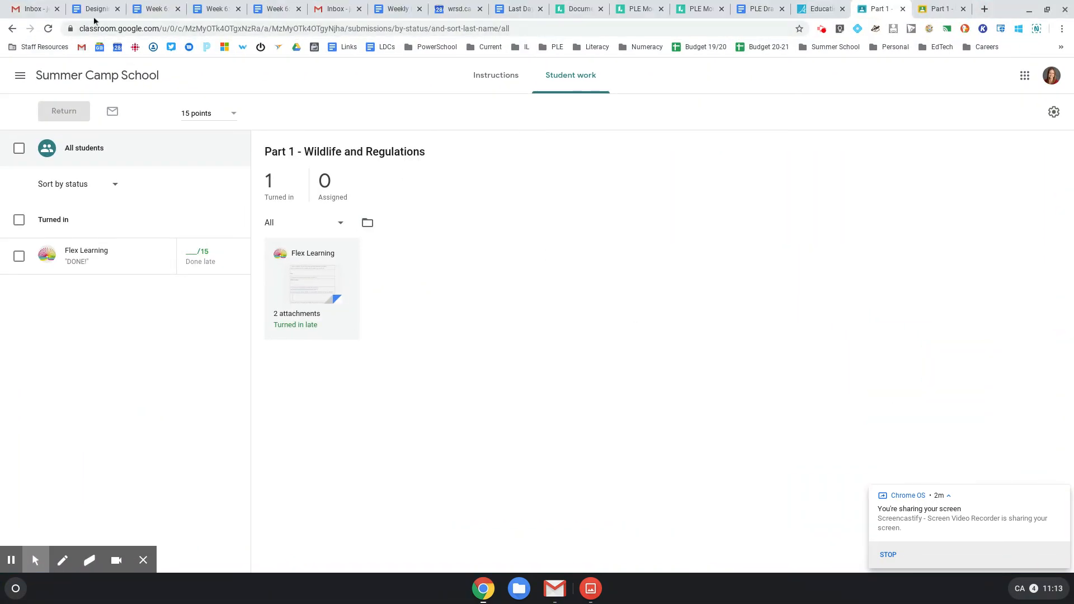
click(50, 30)
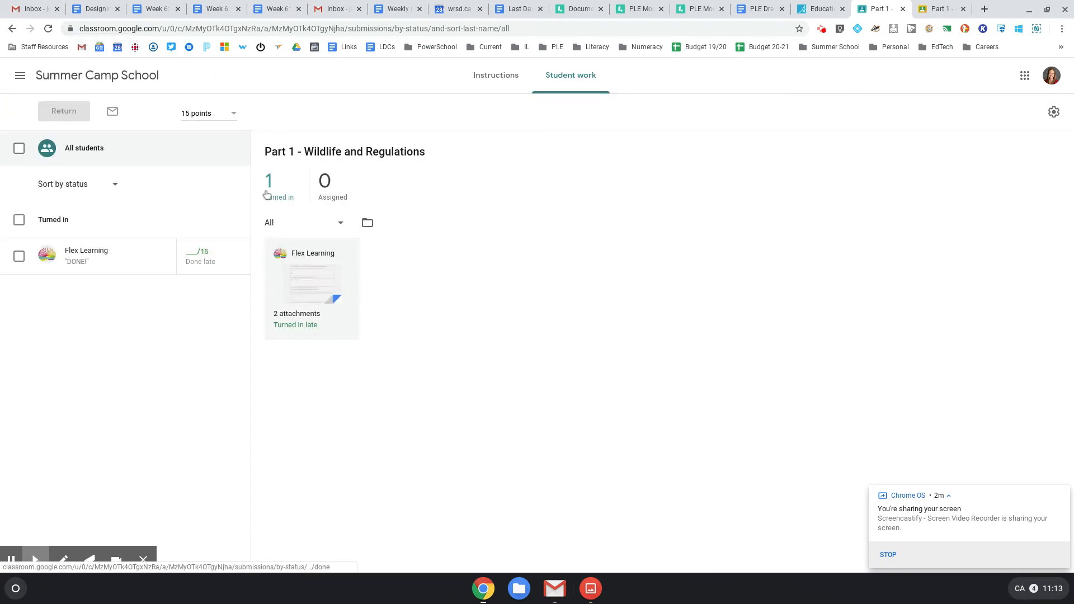
Open the student's resubmitted Part 1 submission and its WLD 1010 attachment, and go back to the student work page
click(108, 264)
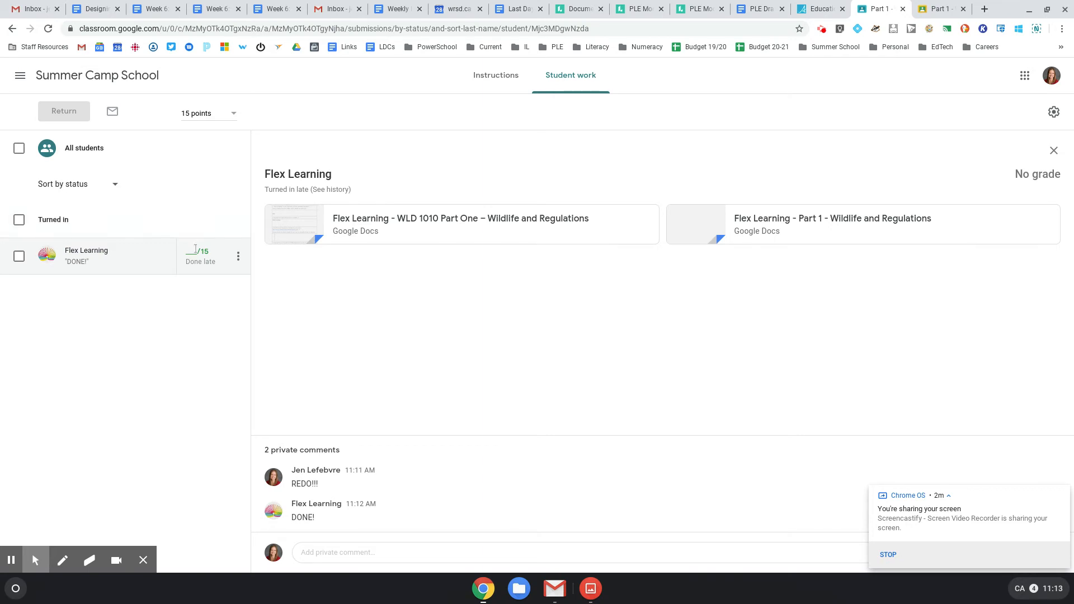
click(200, 255)
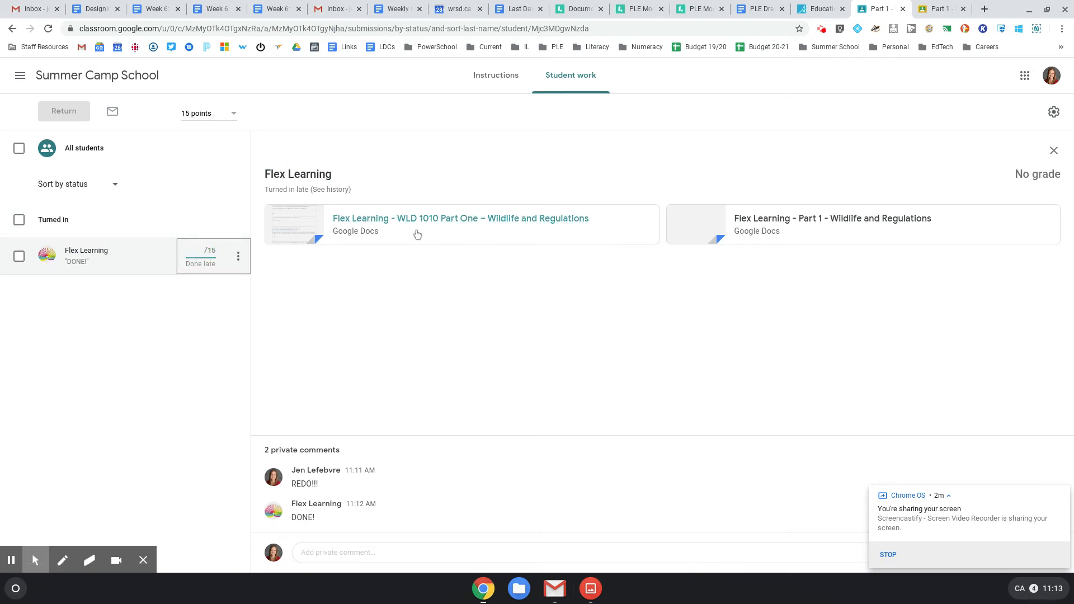
click(417, 227)
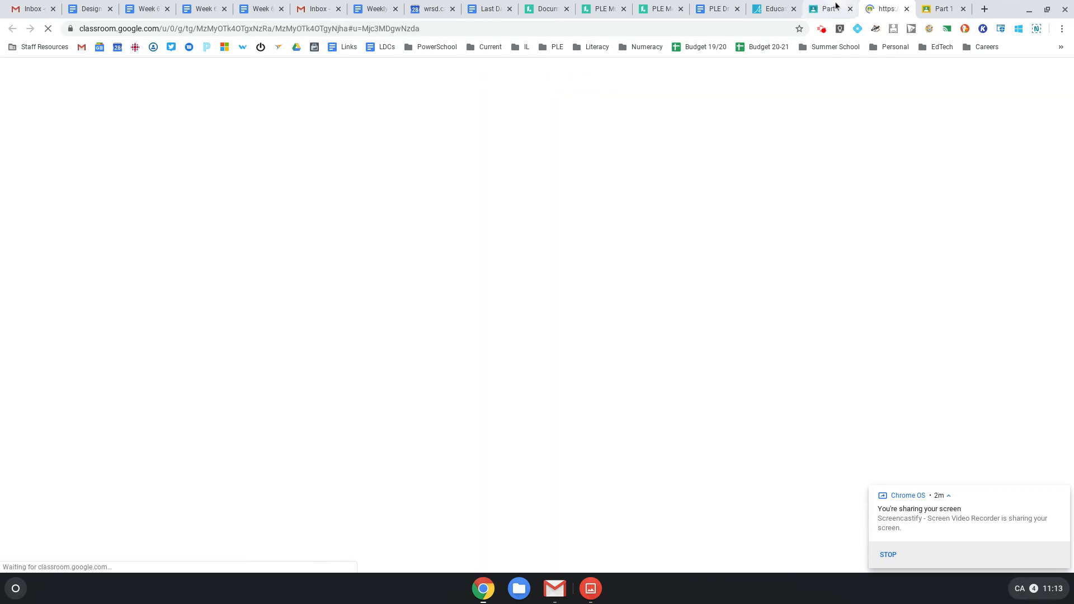
click(828, 9)
Grade the Part 1 submission 12 out of 15, return it without a private comment, and show the overview of all students
click(190, 247)
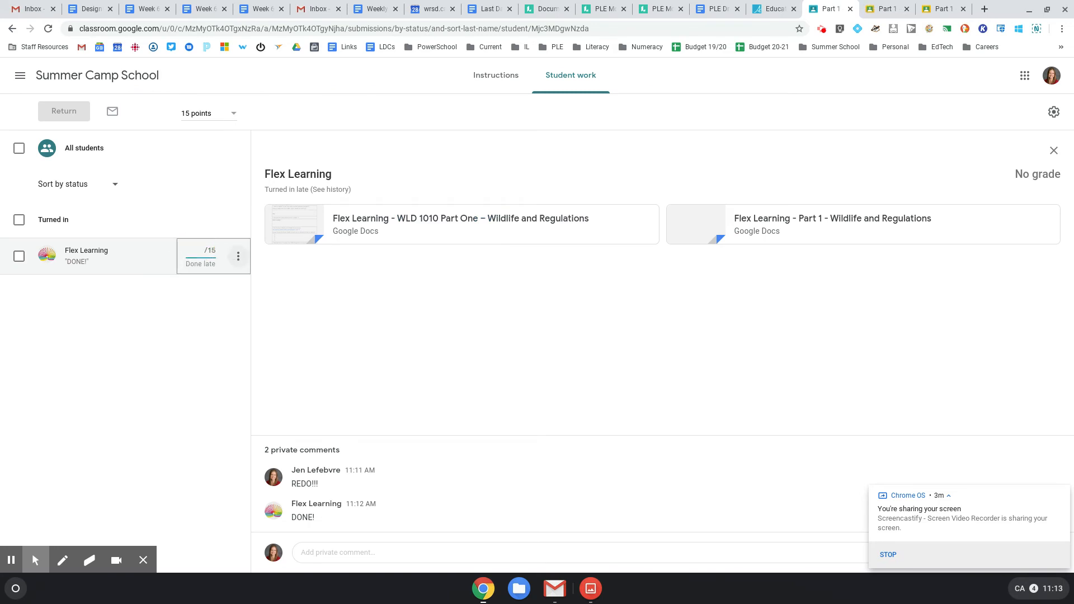
text(12)
click(78, 112)
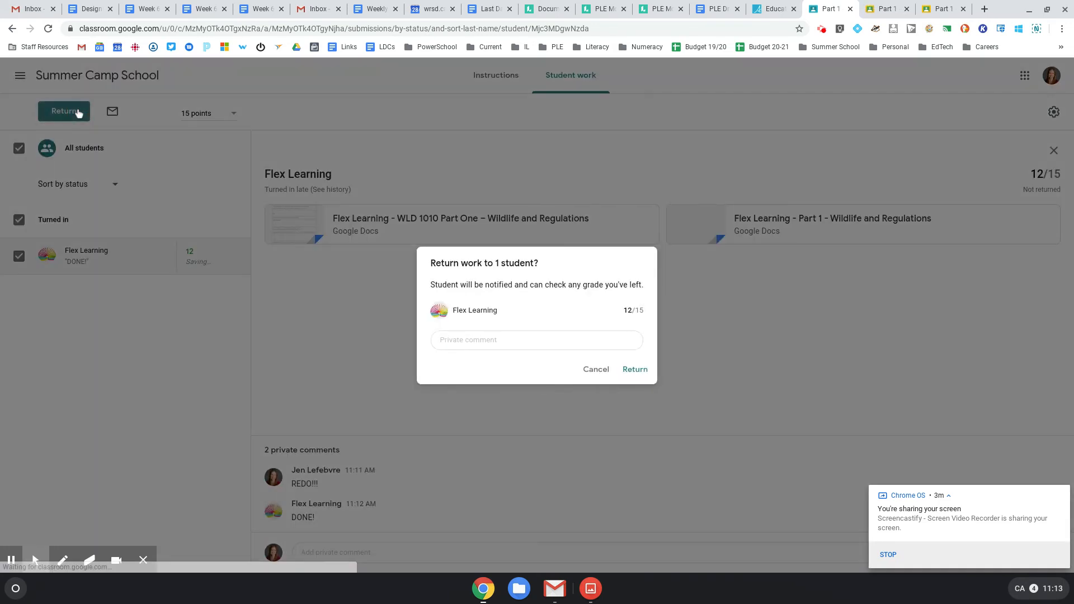
click(642, 372)
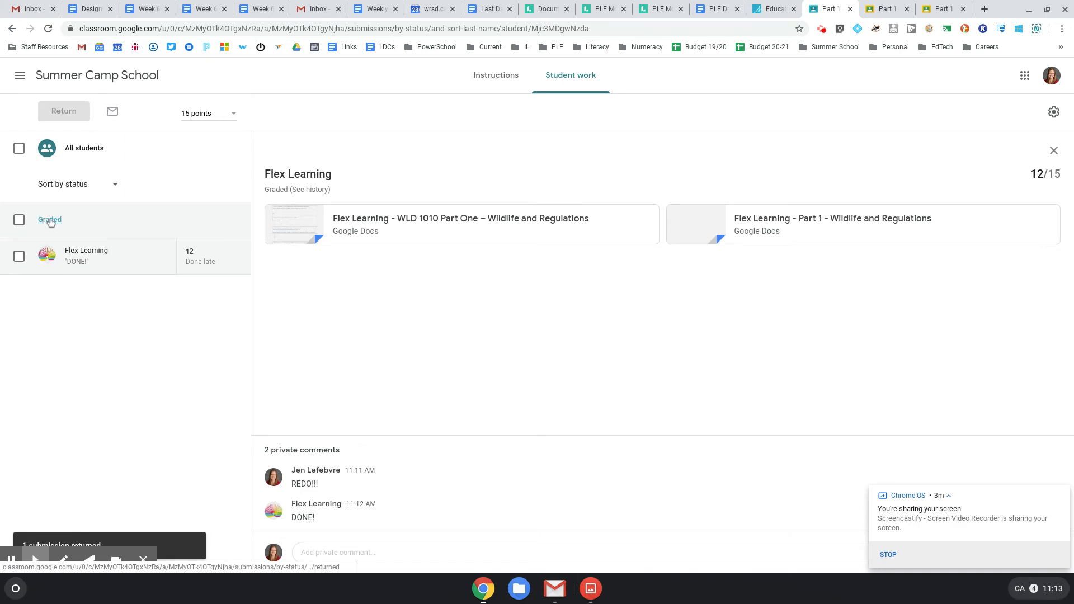
click(75, 148)
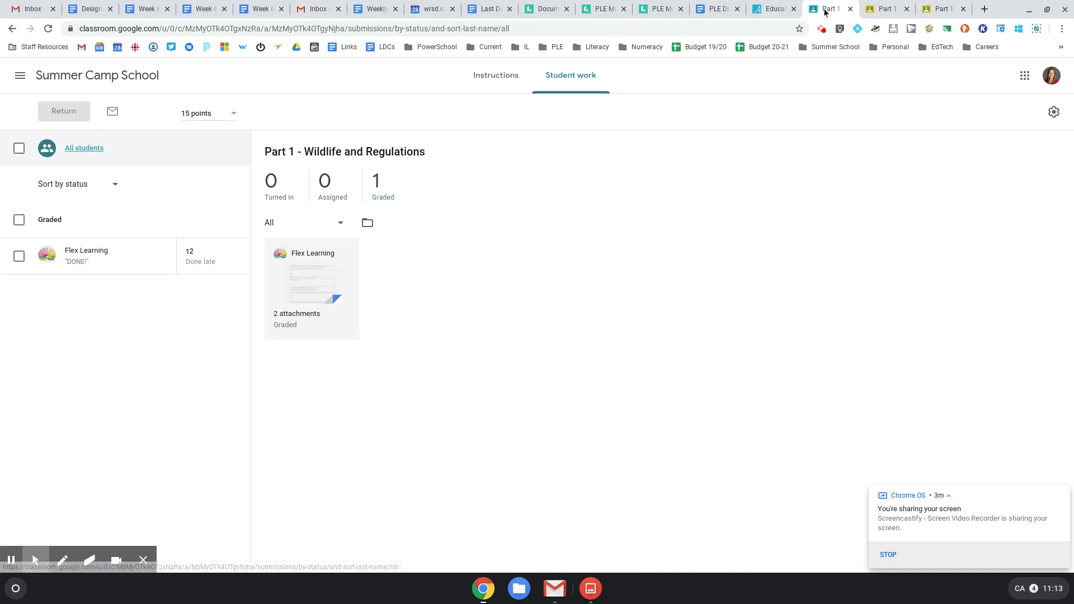
Switch to the student's window, refresh the Part 1 assignment page to check the returned grade, and cancel the turn-in dialog
key(F5)
click(611, 299)
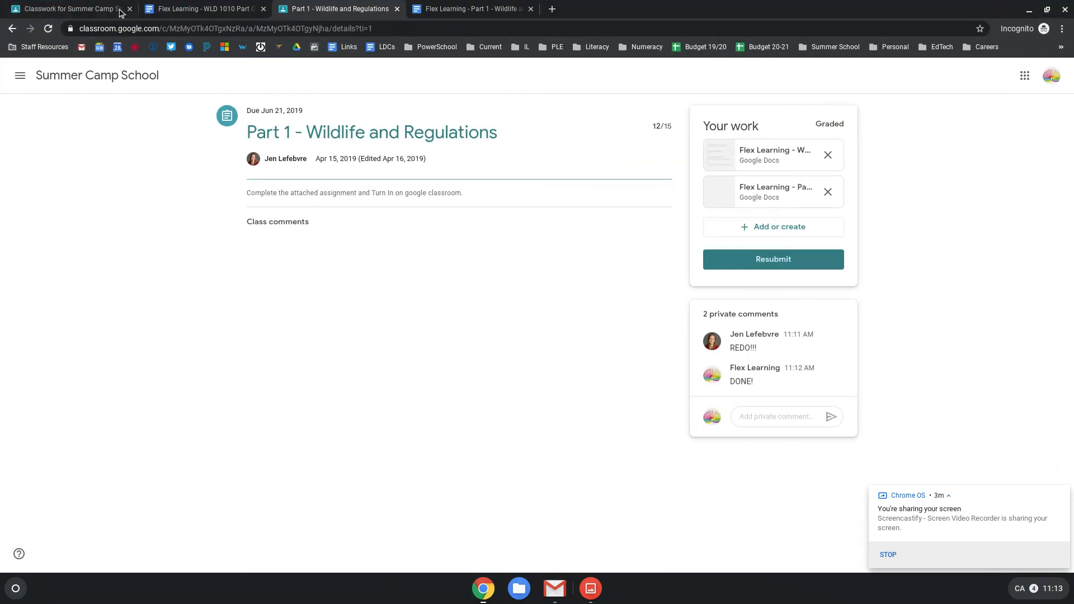
click(48, 28)
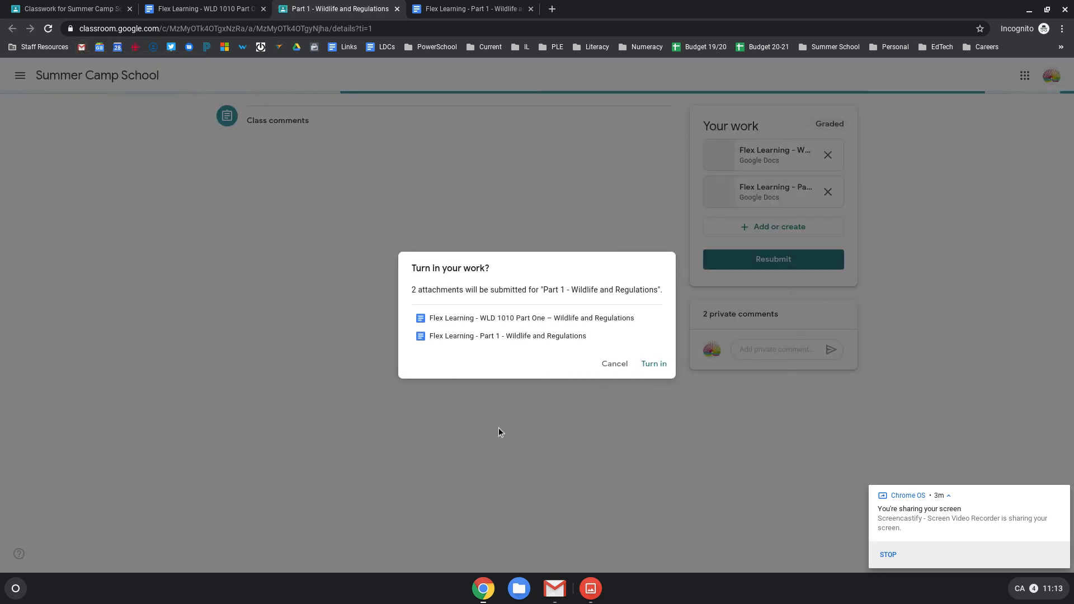
click(615, 364)
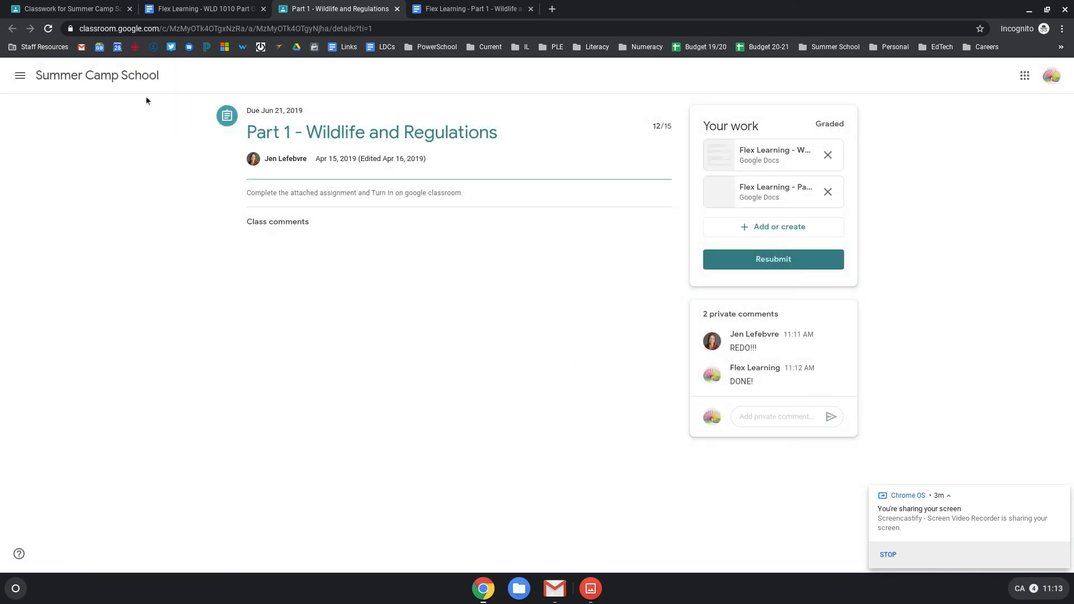
Go to the student's Classwork page for Summer Camp School and expand Part 1 - Wildlife and Regulations
click(127, 76)
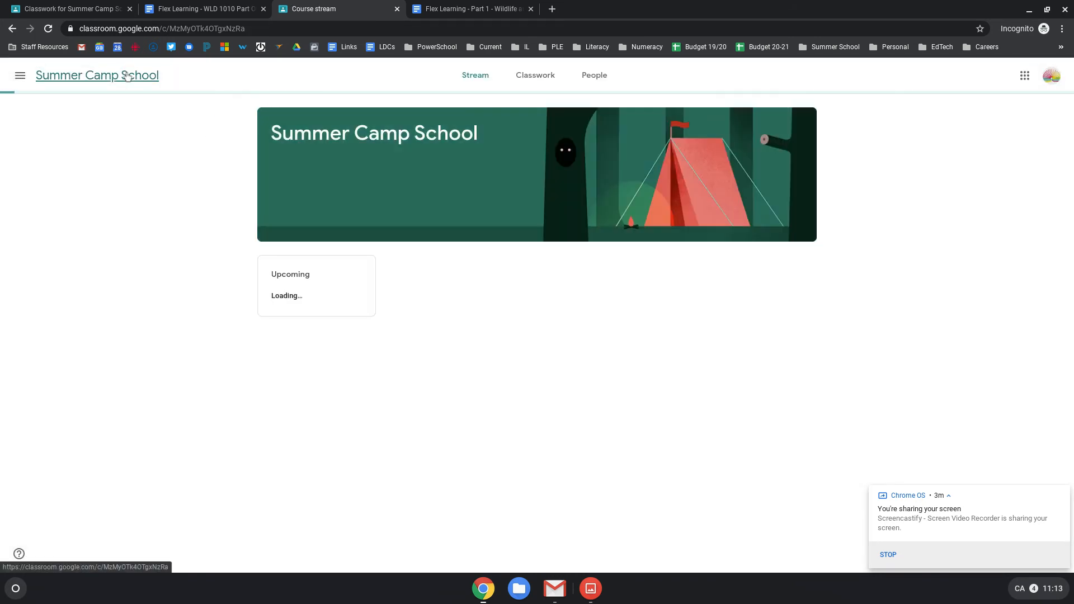
click(534, 82)
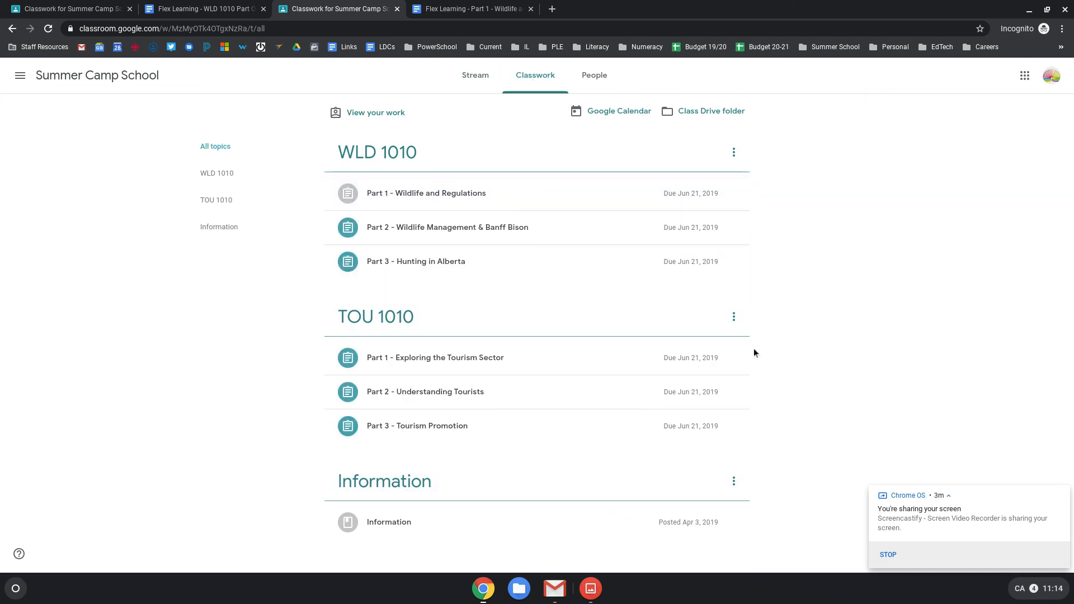
click(552, 206)
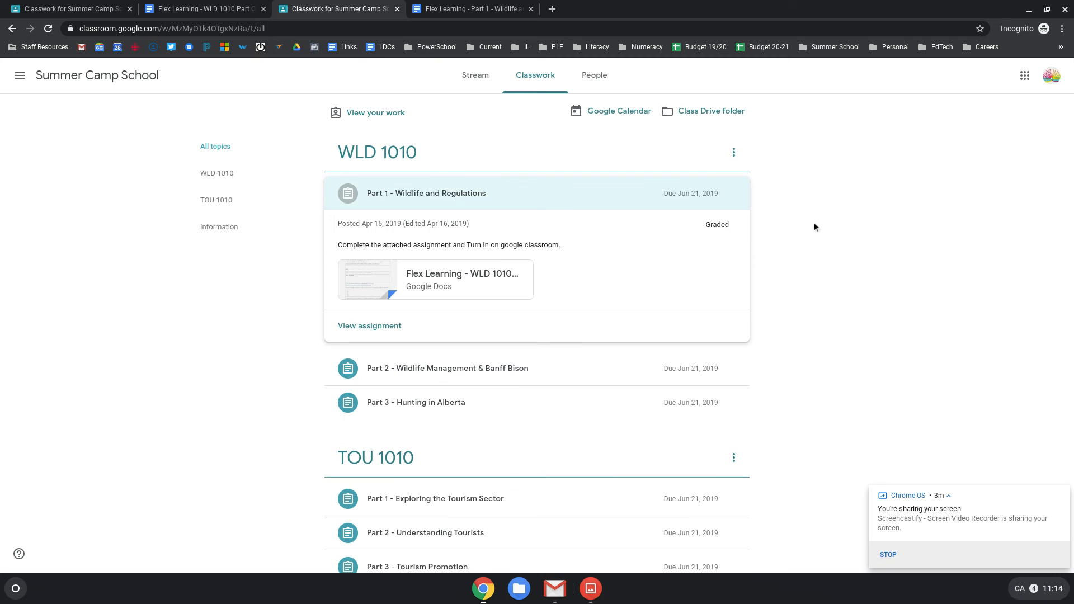
View the full Part 1 assignment and resubmit the graded work with both attachments unchanged
click(381, 329)
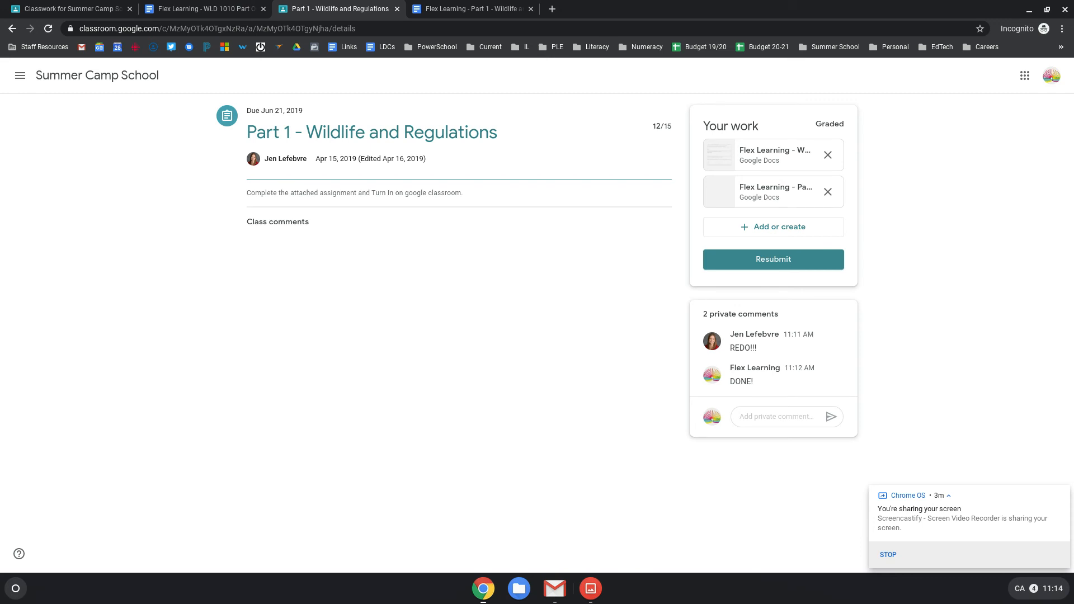
click(785, 262)
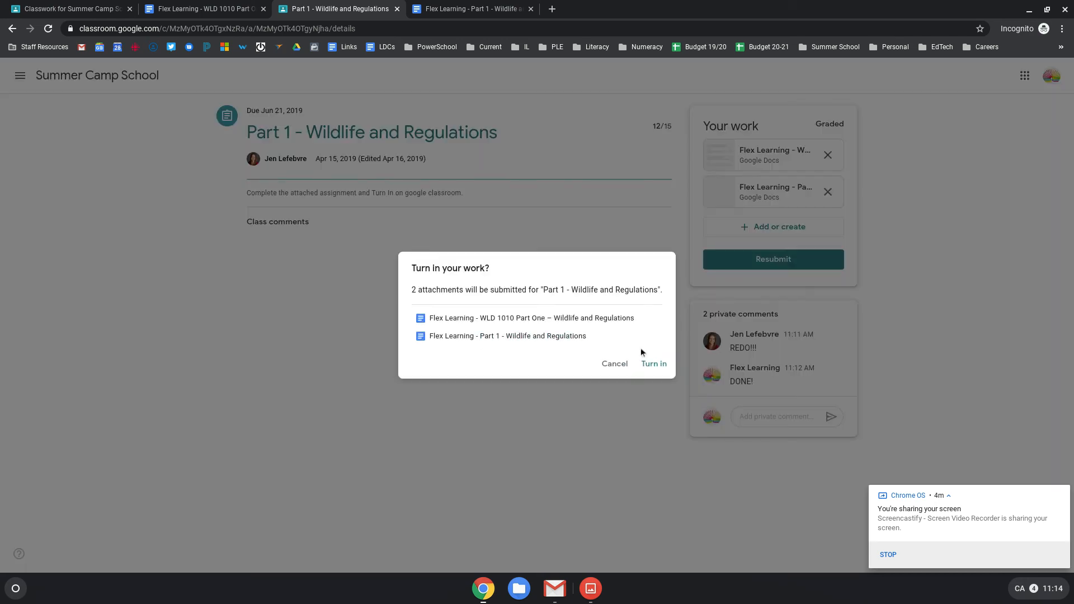
click(652, 364)
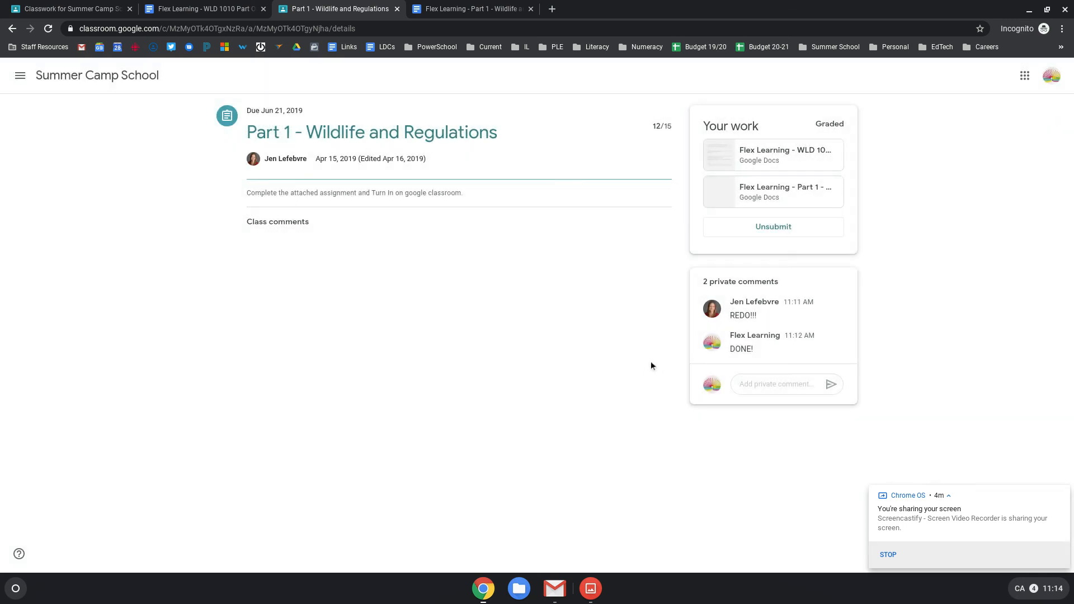
Switch to the teacher's window to check the resubmitted Part 1 assignment on the student work page
key(F5)
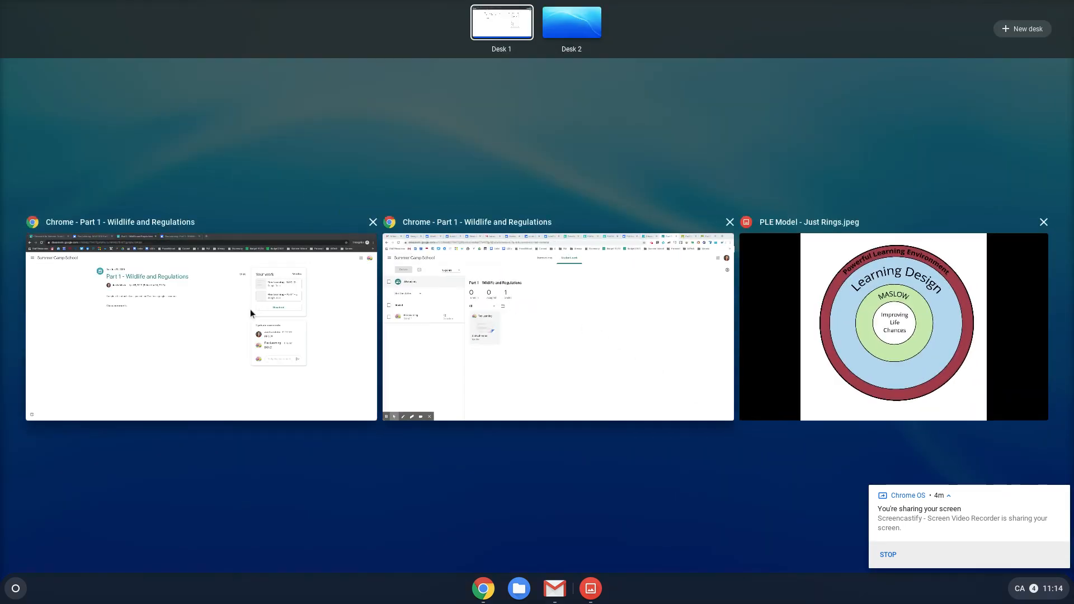
click(250, 309)
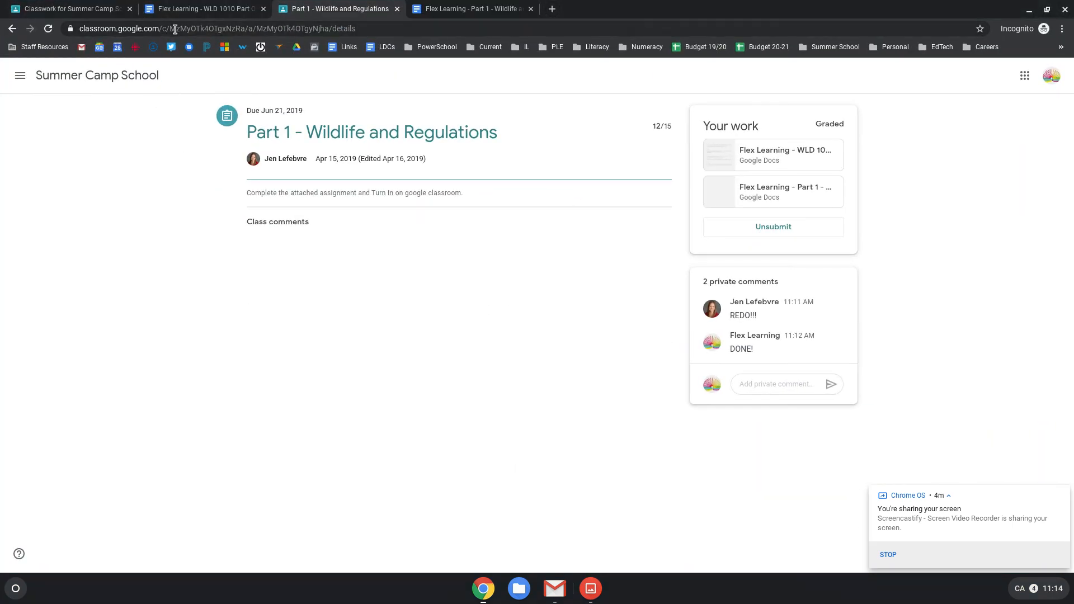
key(F5)
click(486, 344)
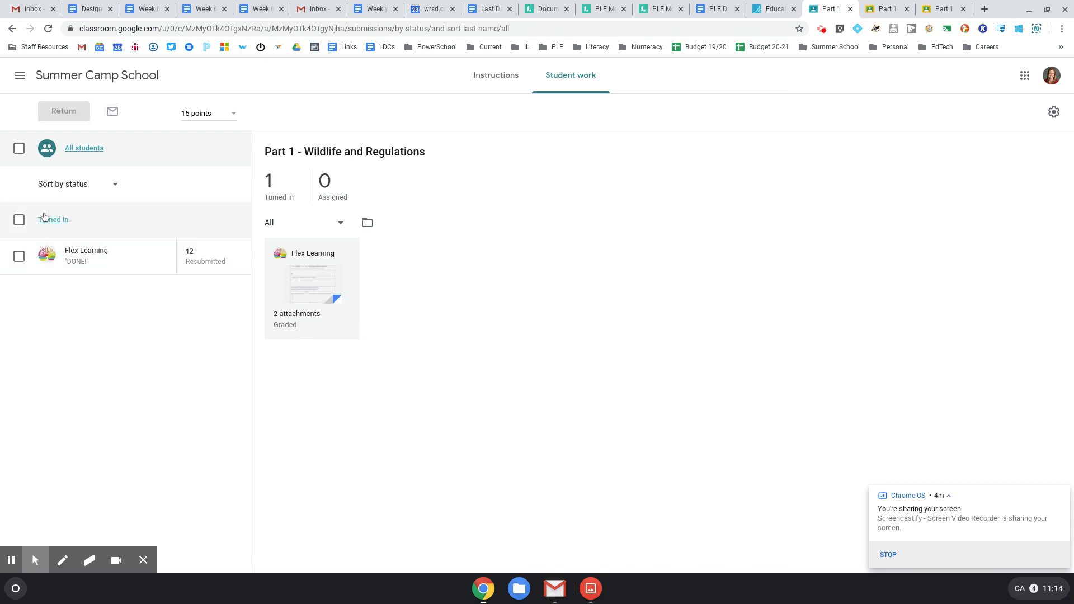
Select the student's resubmitted Part 1 work and return it with the existing grade and no private comment
click(19, 257)
click(63, 110)
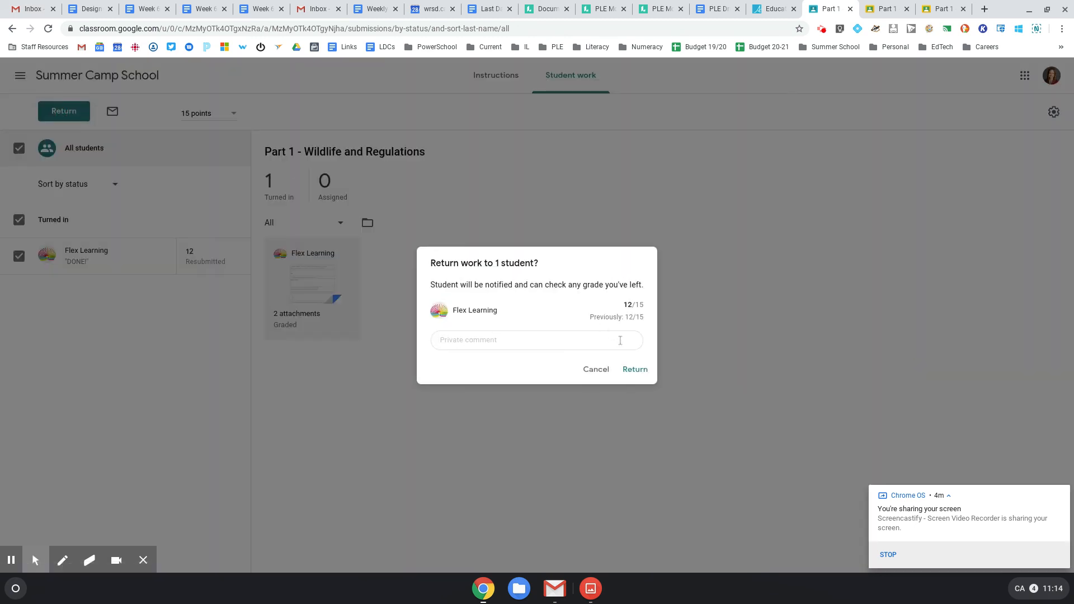
click(651, 372)
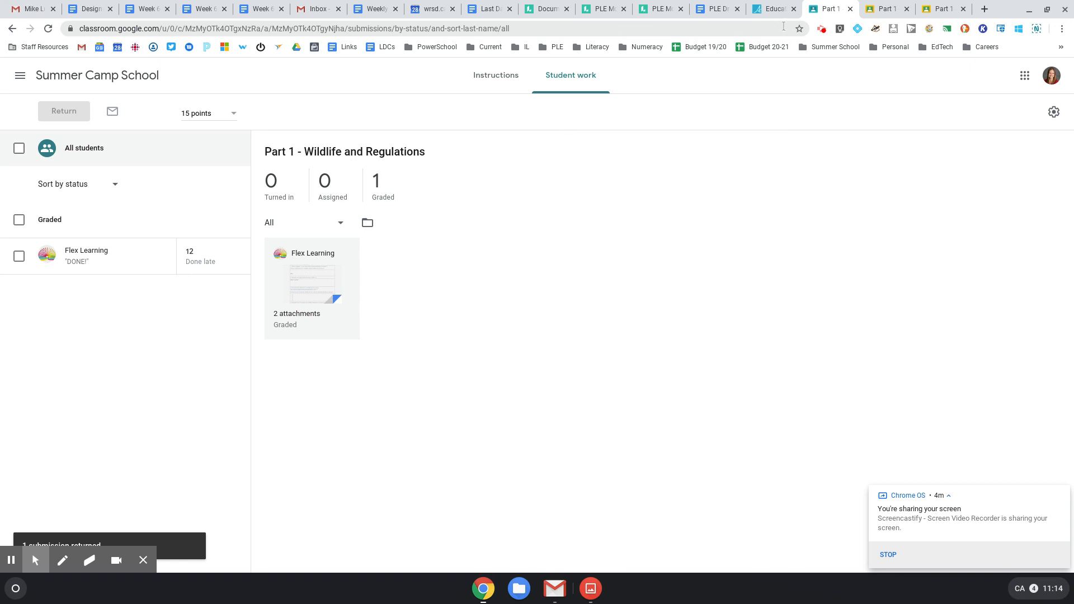
click(822, 29)
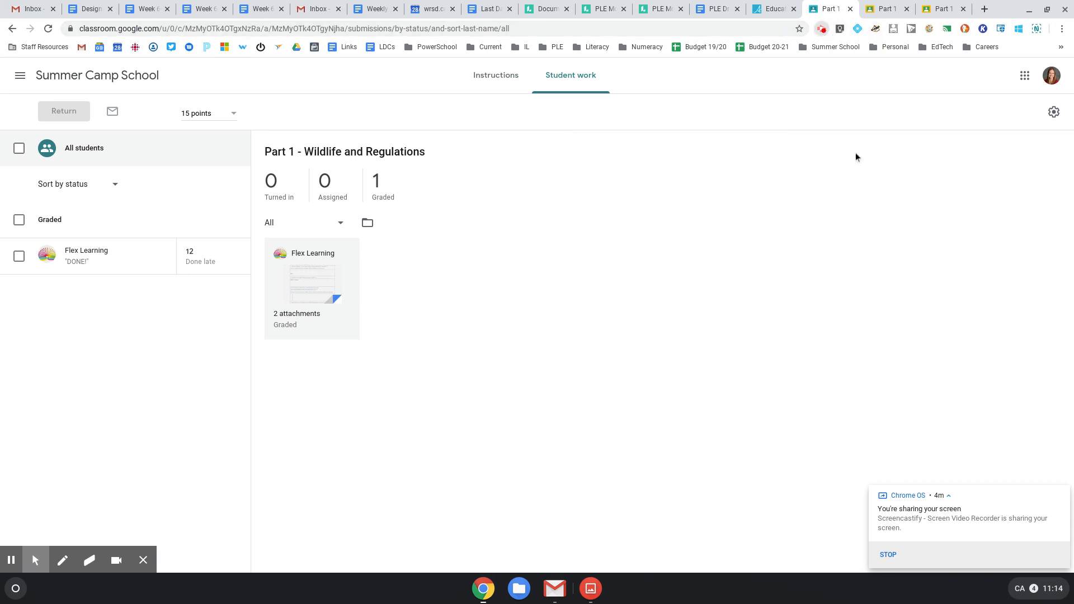